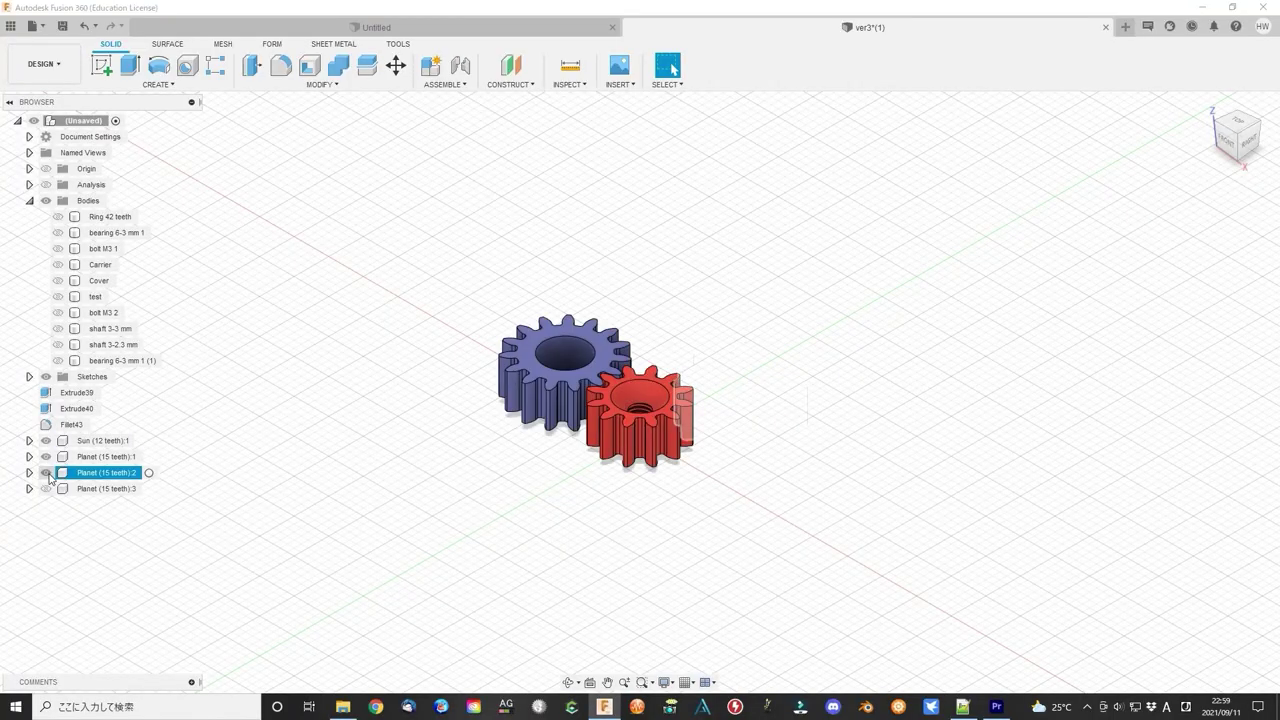
Show Planet 2 and Planet 3 and the ring gear housing, viewed from the top
{"action": "left_click", "coordinate": [45, 488]}
{"action": "left_click", "coordinate": [1230, 124]}
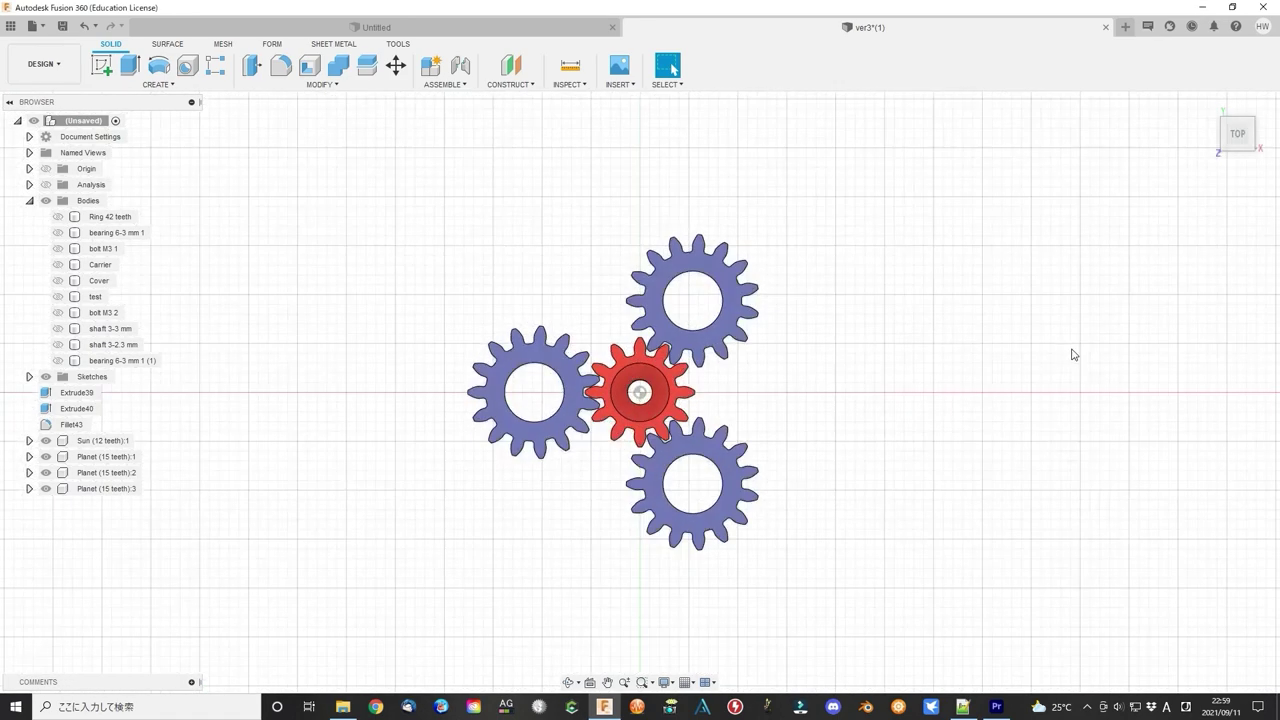
{"action": "left_click", "coordinate": [58, 216]}
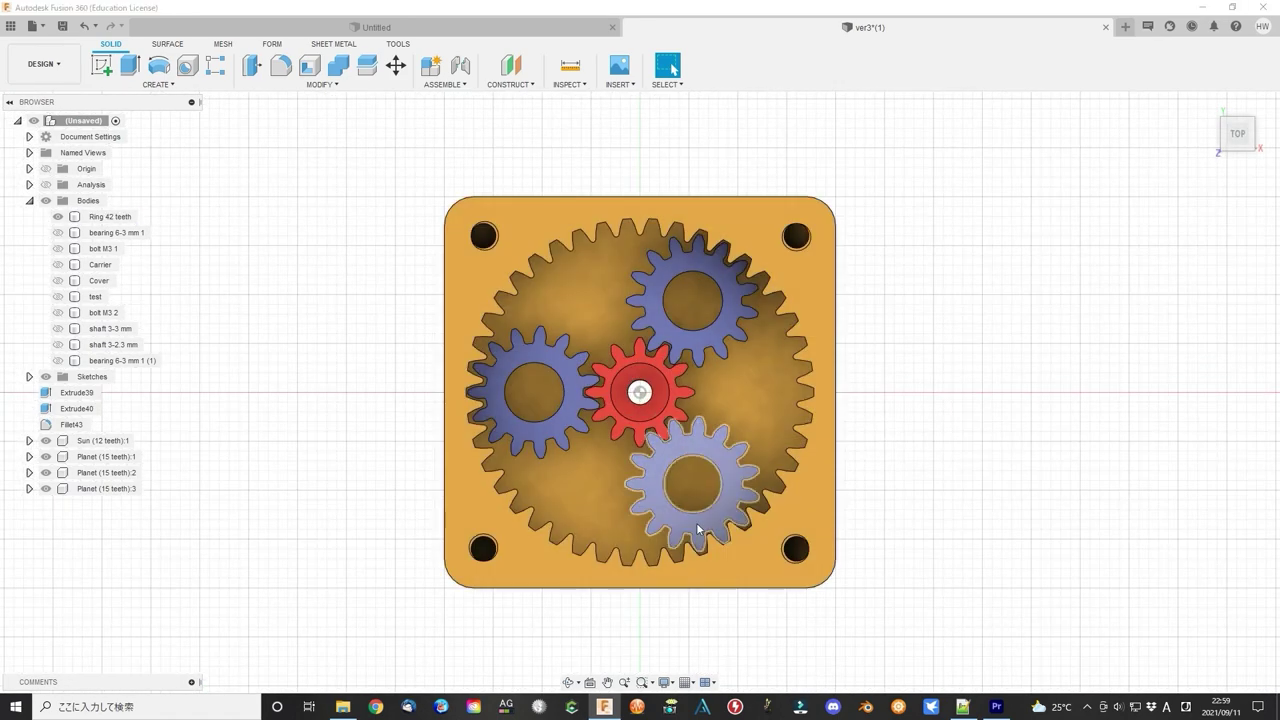
Return to the isometric home view and show the carrier and bolt M3 1
{"action": "scroll", "coordinate": [654, 504], "scroll_direction": "up", "scroll_amount": 3}
{"action": "key", "text": "F6"}
{"action": "left_click", "coordinate": [58, 264]}
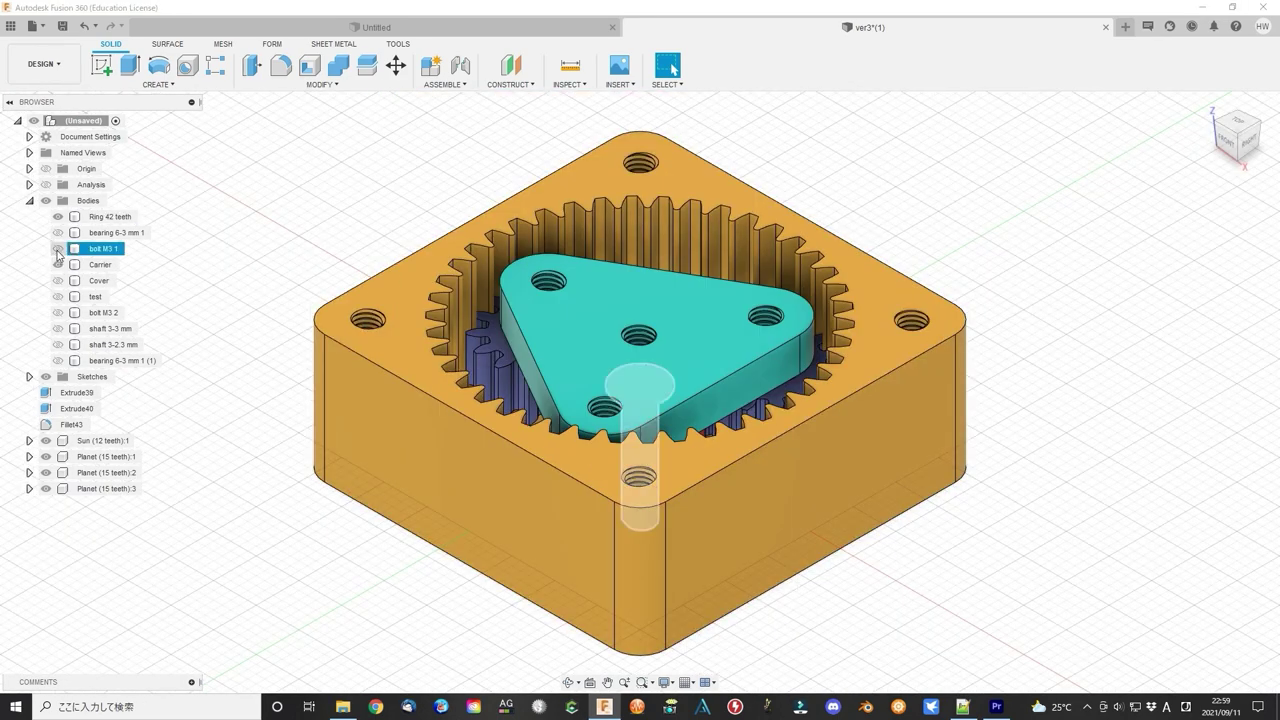
{"action": "left_click", "coordinate": [58, 248]}
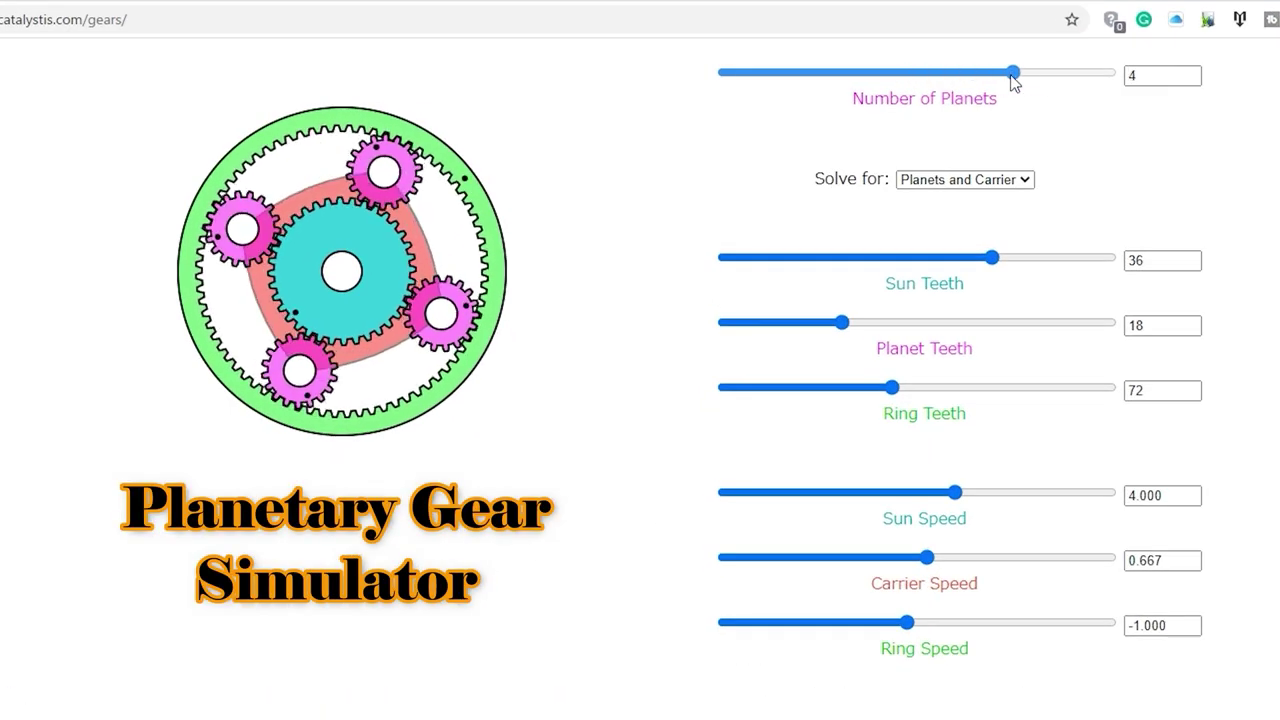
Set three planets, solve for sun teeth, and raise planet teeth to 21 and ring to 81
{"action": "left_click_drag", "start_coordinate": [1013, 74], "coordinate": [917, 74]}
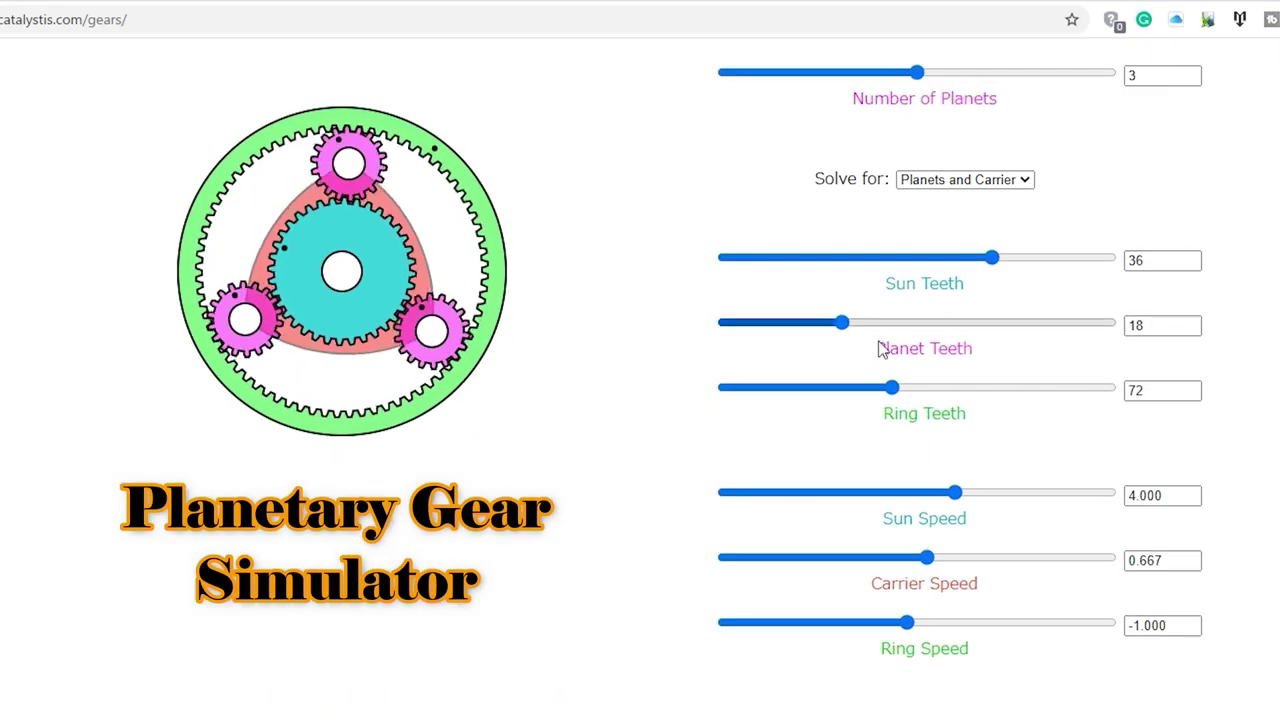
{"action": "left_click", "coordinate": [1018, 182]}
{"action": "left_click", "coordinate": [929, 197]}
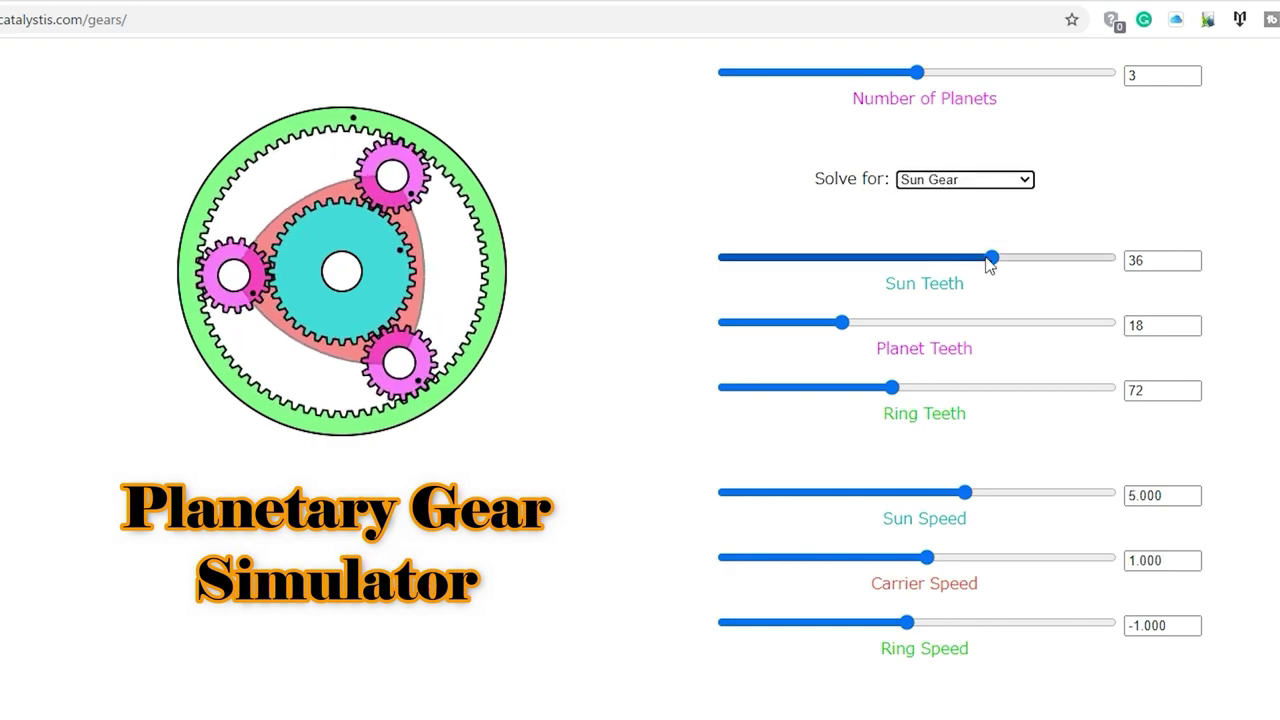
{"action": "mouse_move", "coordinate": [842, 322]}
{"action": "left_mouse_down"}
{"action": "mouse_move", "coordinate": [917, 325]}
{"action": "mouse_move", "coordinate": [866, 325]}
{"action": "left_mouse_up"}
{"action": "left_click_drag", "start_coordinate": [891, 388], "coordinate": [919, 391]}
Solve for planets and carrier instead, with sun teeth at 34 and the ring count adjusted
{"action": "left_click", "coordinate": [990, 179]}
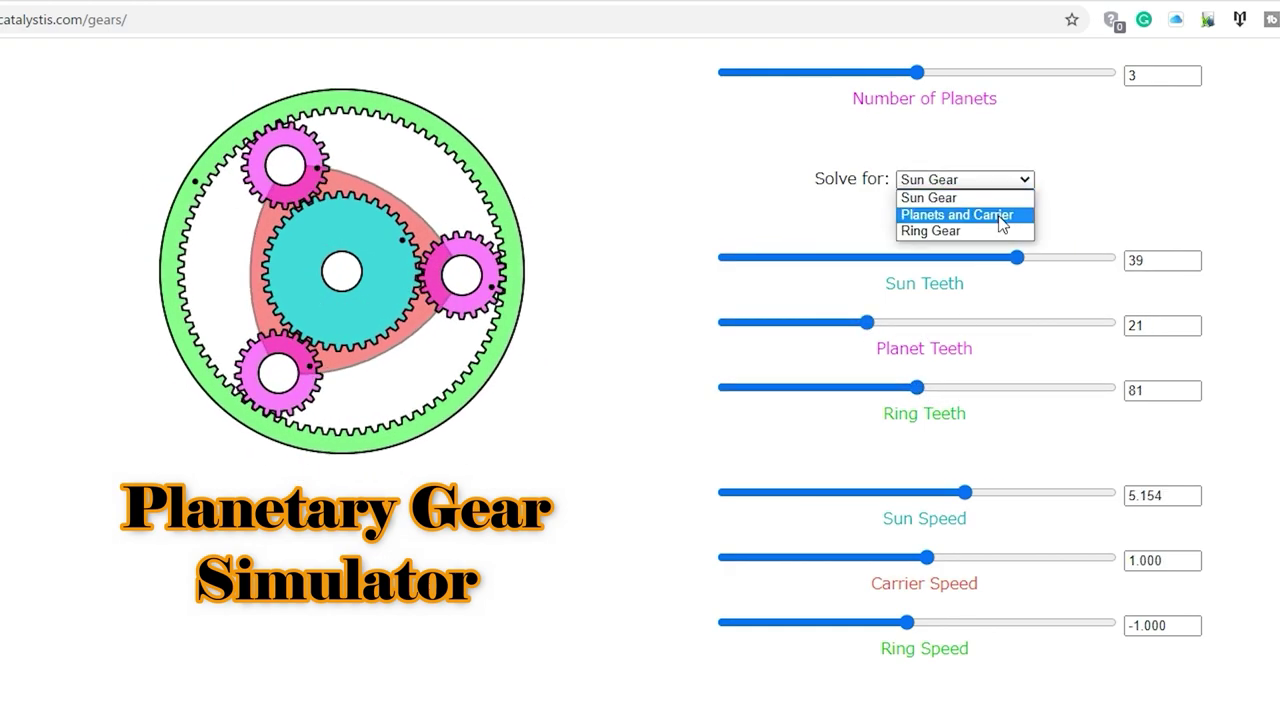
{"action": "left_click", "coordinate": [998, 213]}
{"action": "left_click_drag", "start_coordinate": [1017, 257], "coordinate": [975, 260]}
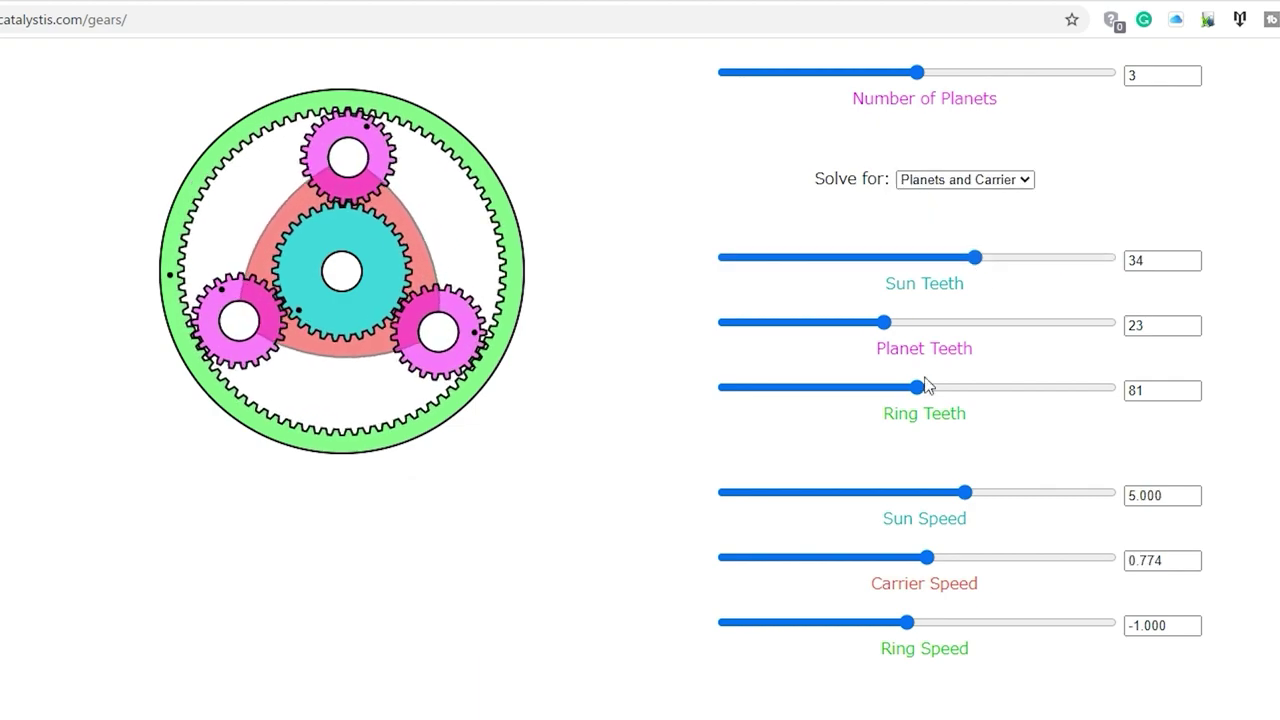
{"action": "mouse_move", "coordinate": [920, 387]}
{"action": "left_mouse_down"}
{"action": "mouse_move", "coordinate": [951, 388]}
{"action": "mouse_move", "coordinate": [926, 390]}
{"action": "left_mouse_up"}
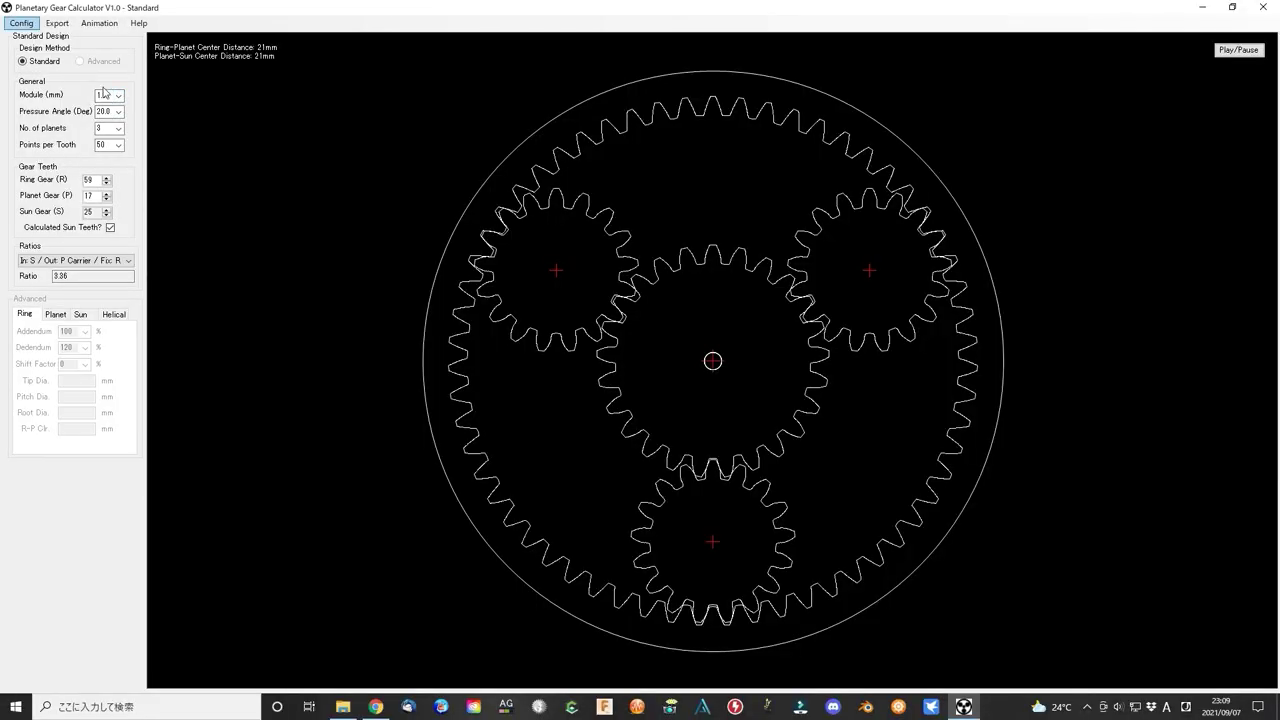
Set module 0.5 and the tooth counts, keeping the sun-in, carrier-out, fixed-ring ratio
{"action": "left_click", "coordinate": [118, 95]}
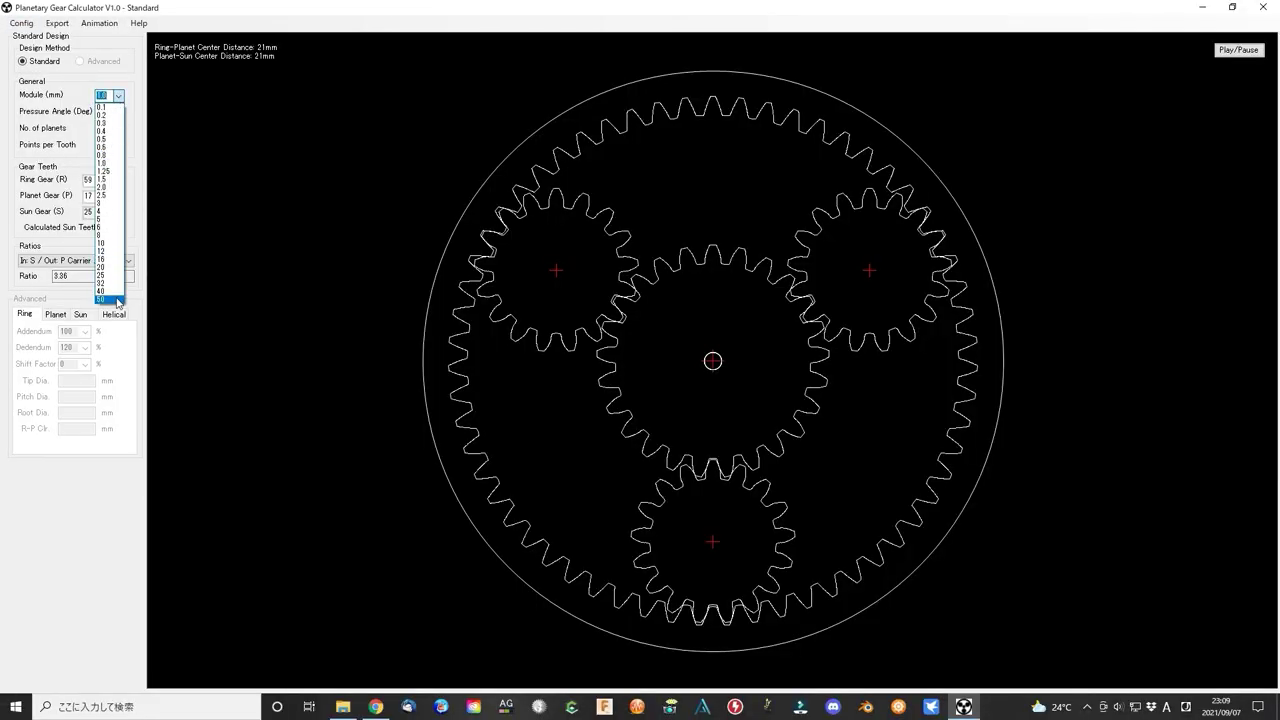
{"action": "left_click", "coordinate": [108, 95]}
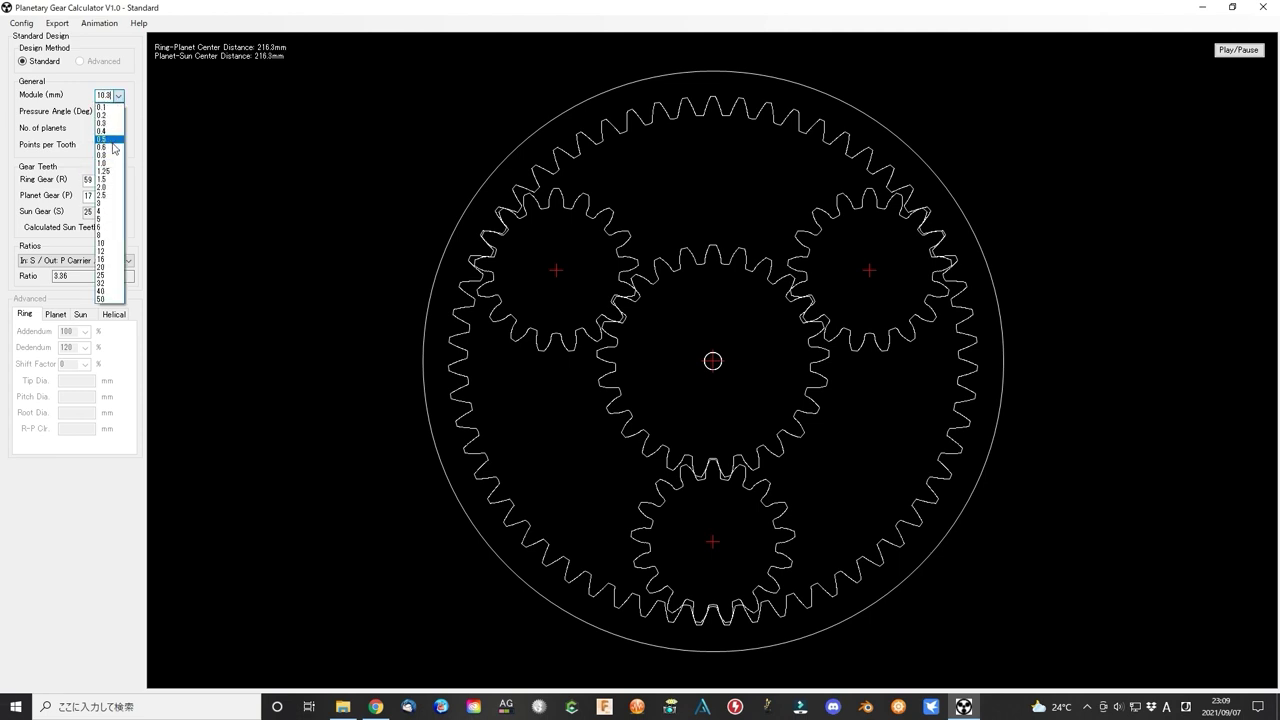
{"action": "left_click", "coordinate": [113, 140]}
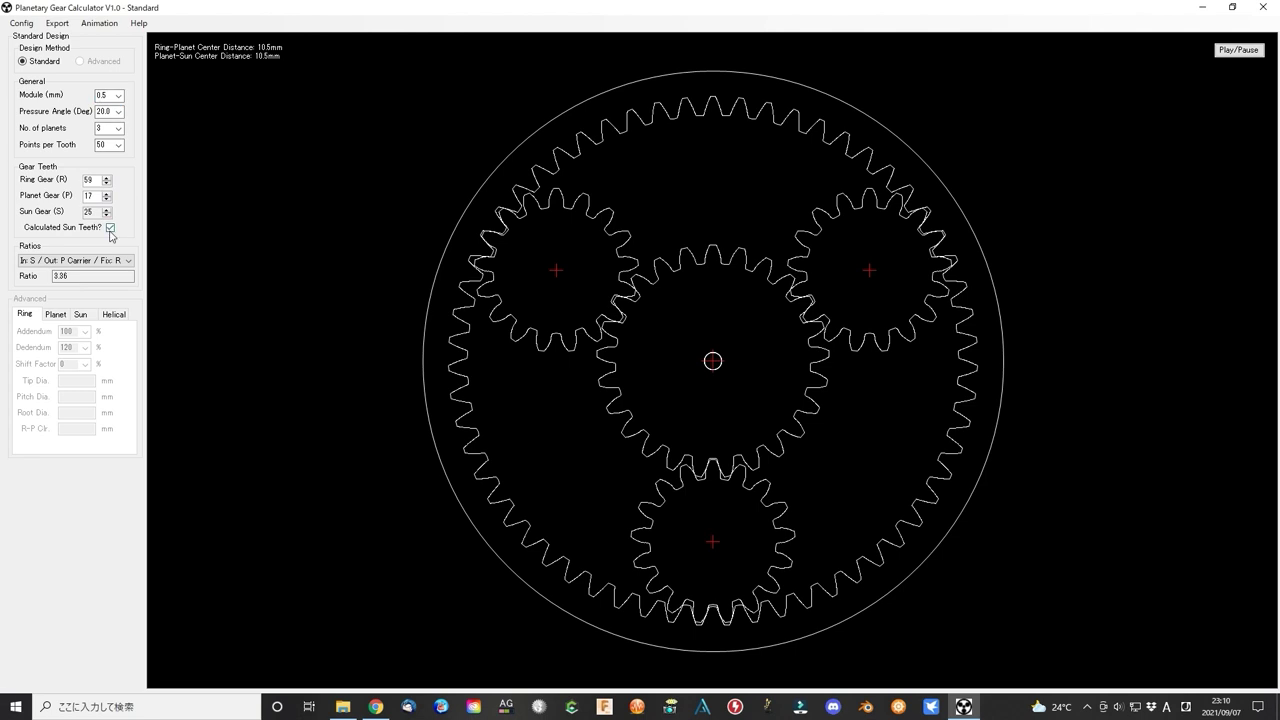
{"action": "left_click", "coordinate": [108, 187]}
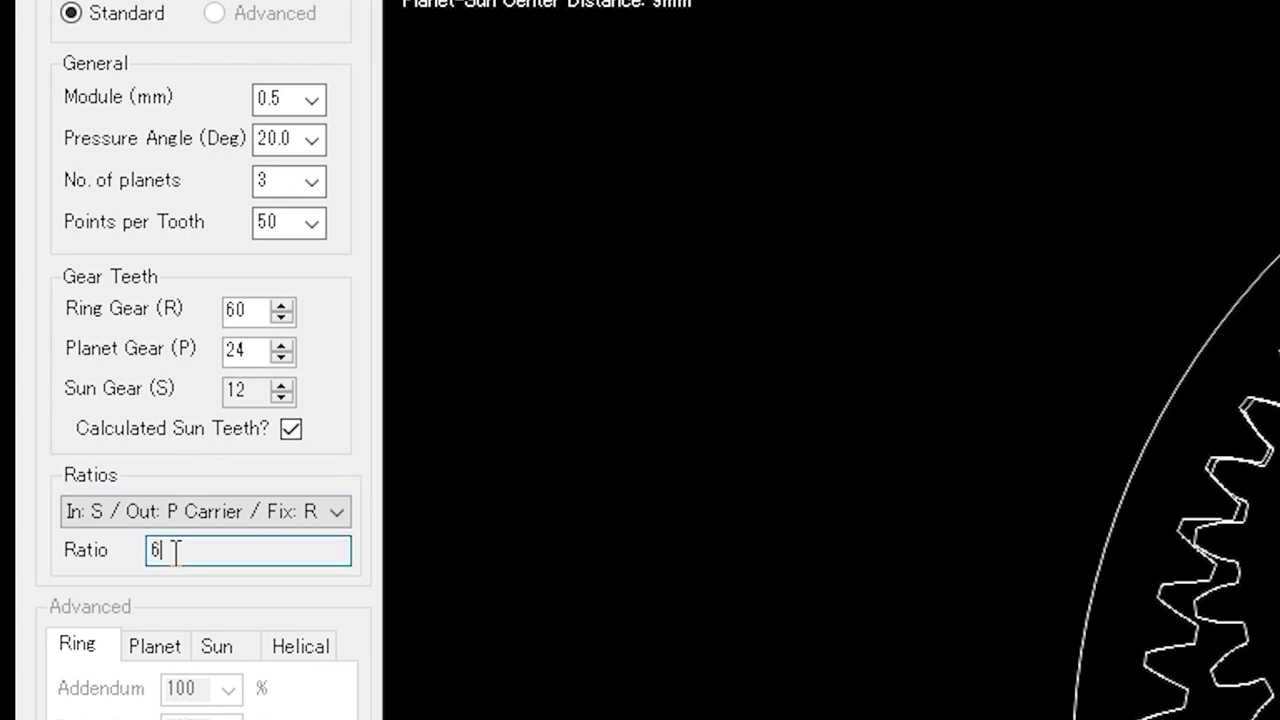
{"action": "left_click", "coordinate": [345, 515]}
{"action": "left_click", "coordinate": [345, 520]}
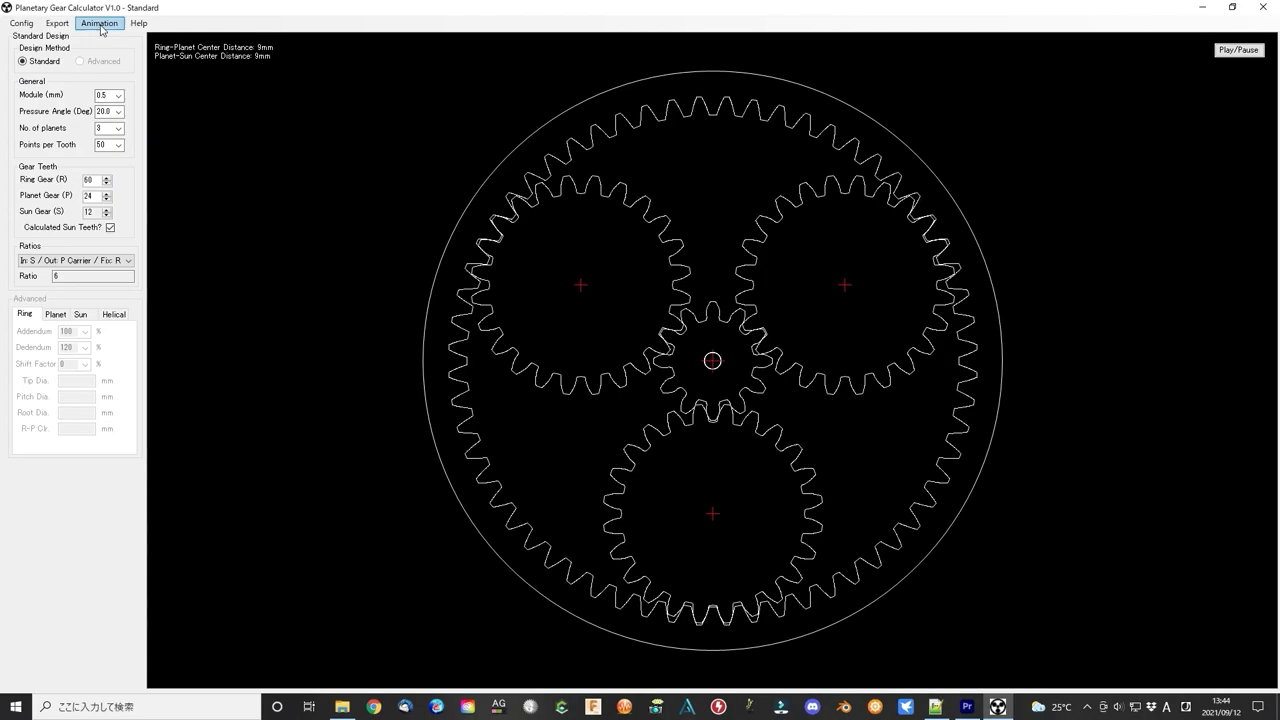
Export the planetary assembly as gear.dxf, overwriting the existing file
{"action": "left_click", "coordinate": [62, 27]}
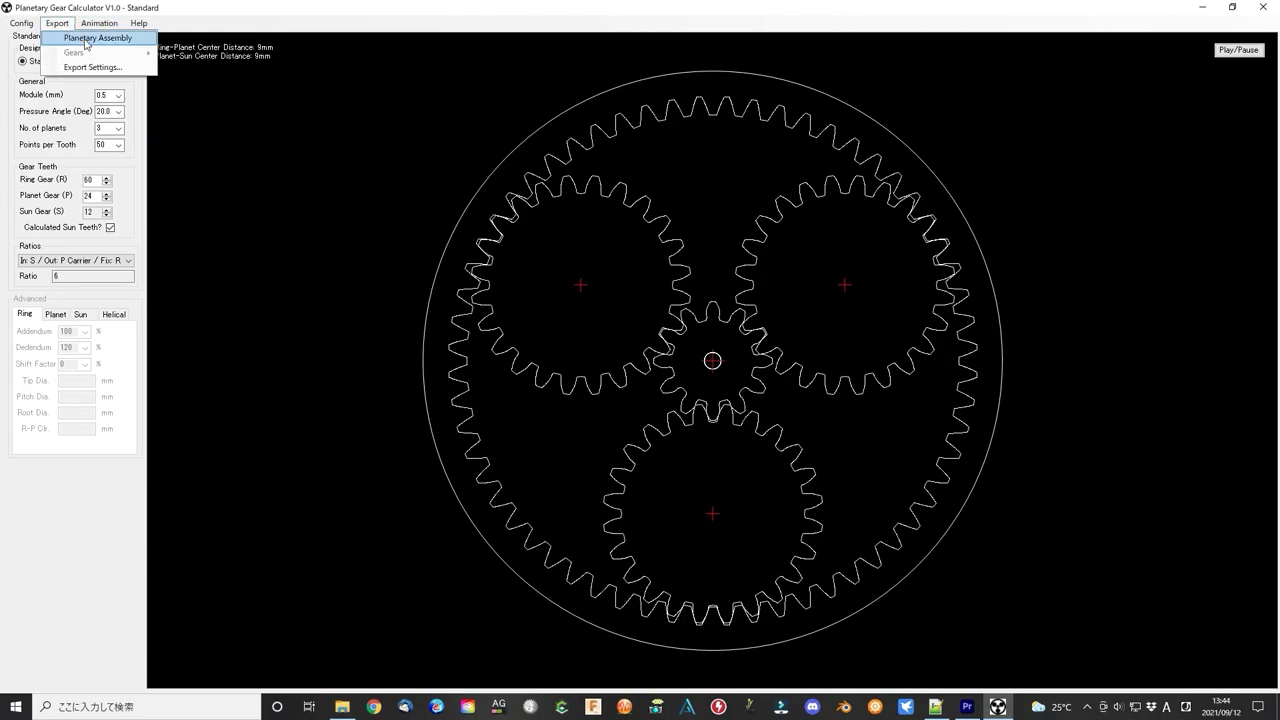
{"action": "left_click", "coordinate": [87, 38]}
{"action": "left_click", "coordinate": [522, 160]}
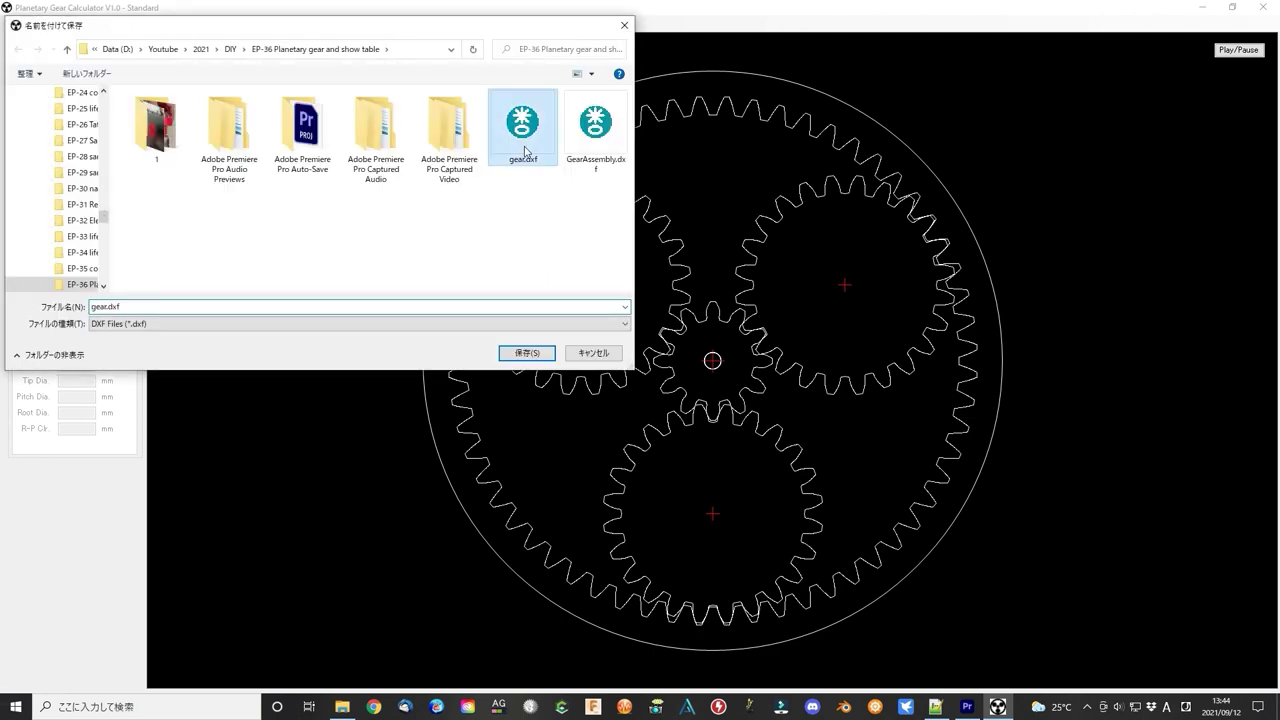
{"action": "left_click", "coordinate": [527, 353]}
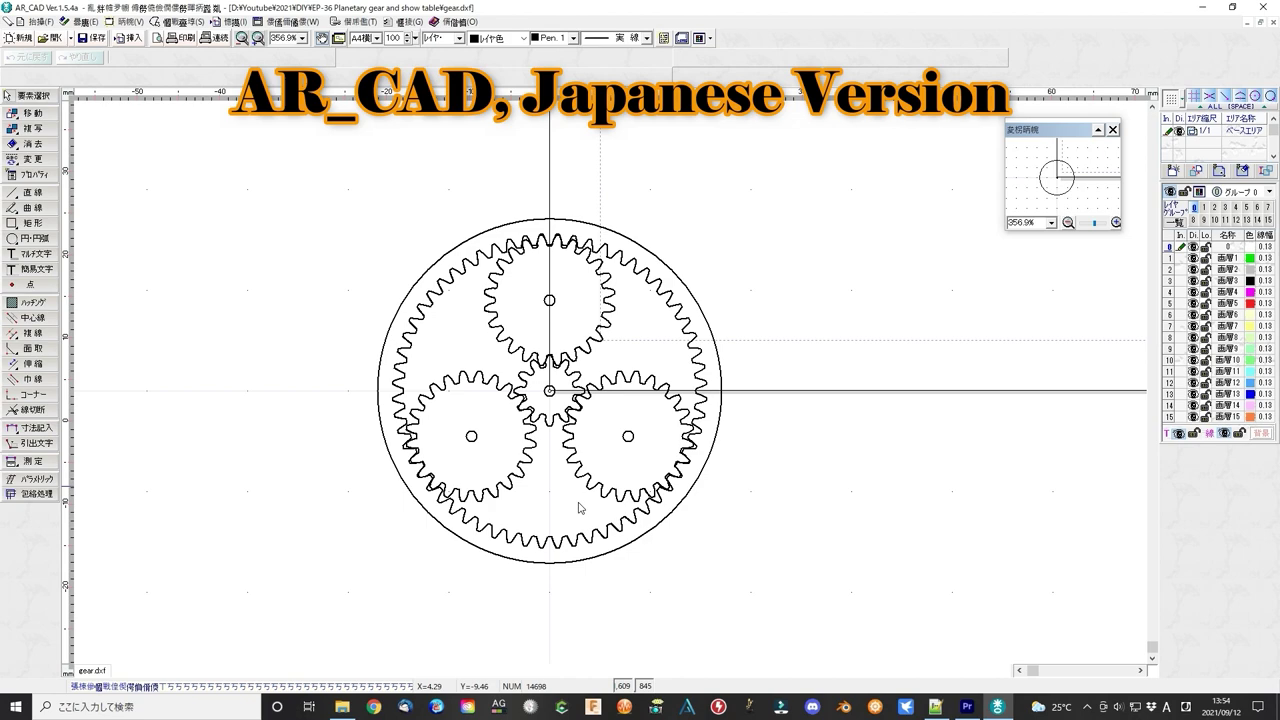
Measure the distance between the lower-left and lower-right planet centres
{"action": "scroll", "coordinate": [577, 465], "scroll_direction": "up", "scroll_amount": 2}
{"action": "left_click", "coordinate": [37, 427]}
{"action": "left_click", "coordinate": [432, 417]}
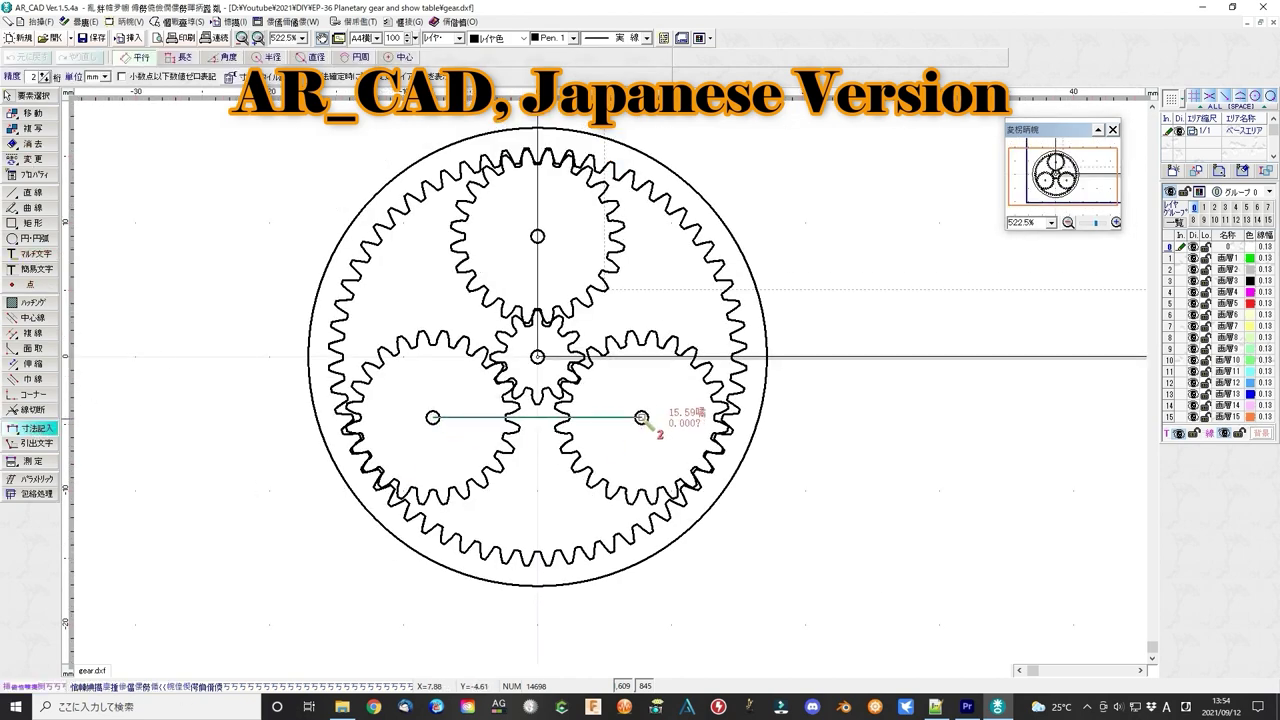
{"action": "left_click", "coordinate": [641, 417]}
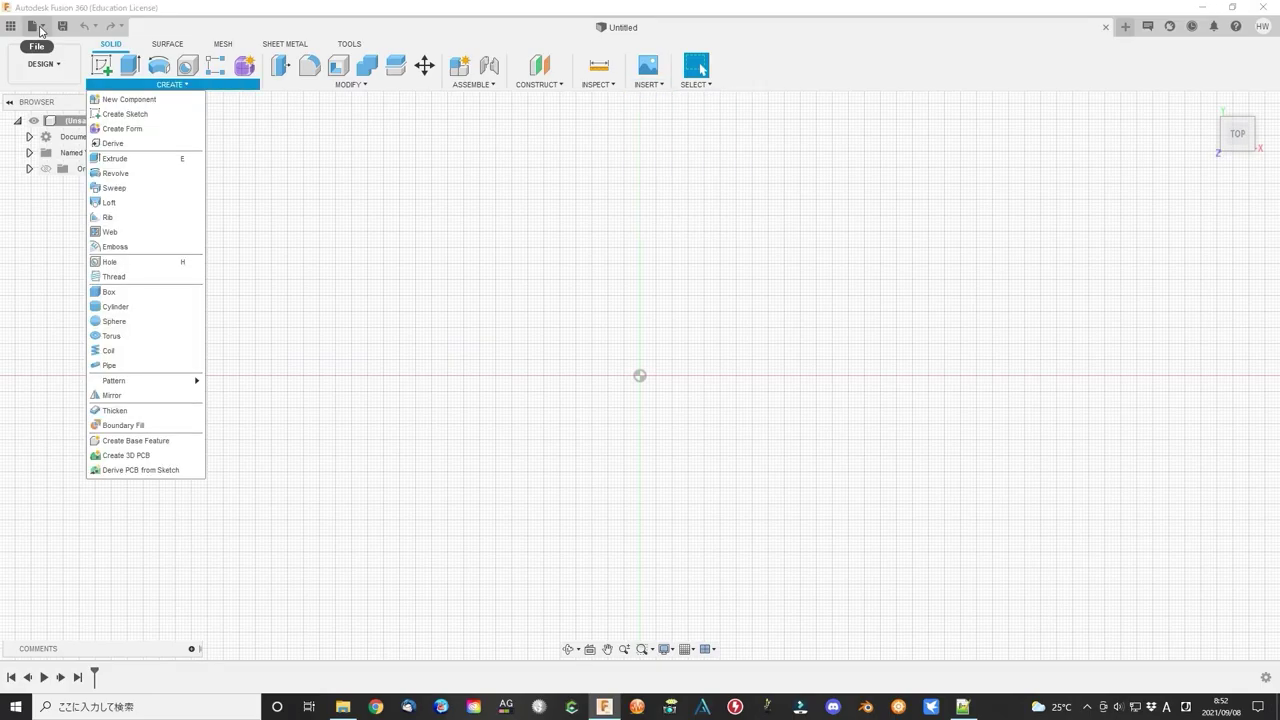
Open the GearAssembly.dxf file in Fusion 360
{"action": "left_click", "coordinate": [33, 26]}
{"action": "left_click", "coordinate": [45, 117]}
{"action": "left_click", "coordinate": [352, 141]}
{"action": "left_click", "coordinate": [606, 597]}
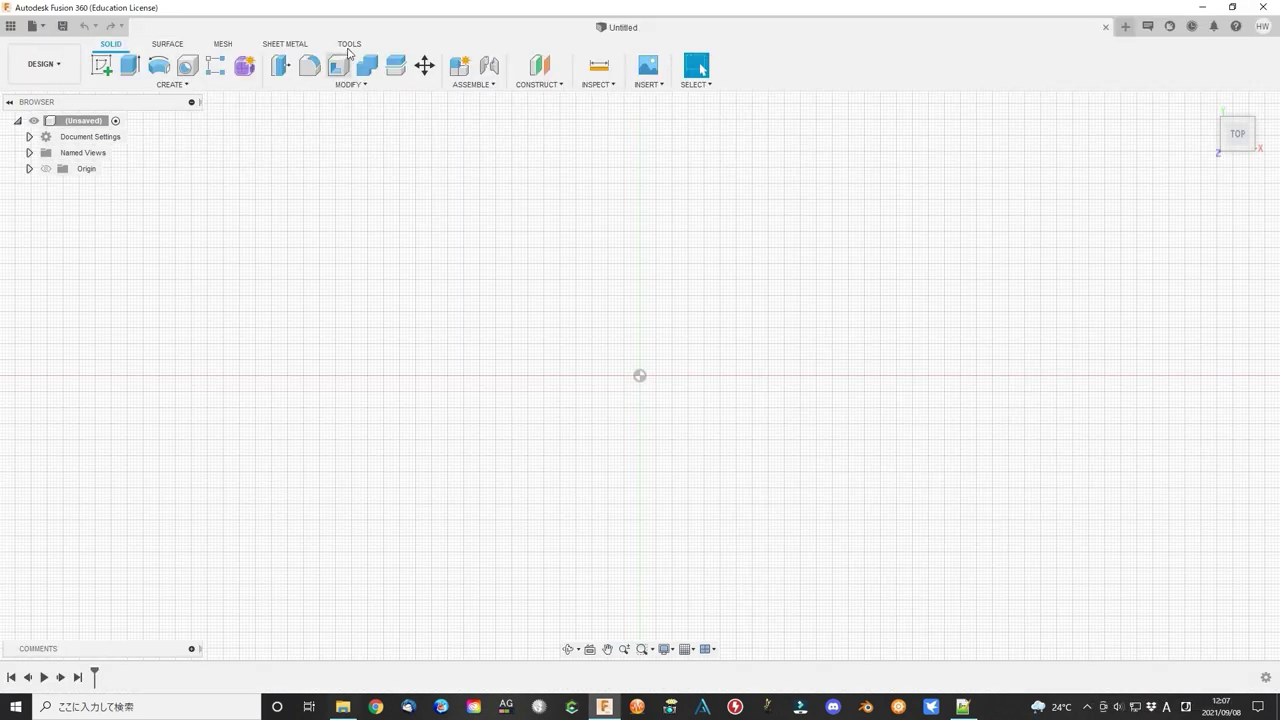
Open Scripts and Add-Ins from TOOLS and select the SpurGear sample add-ins
{"action": "left_click", "coordinate": [352, 45]}
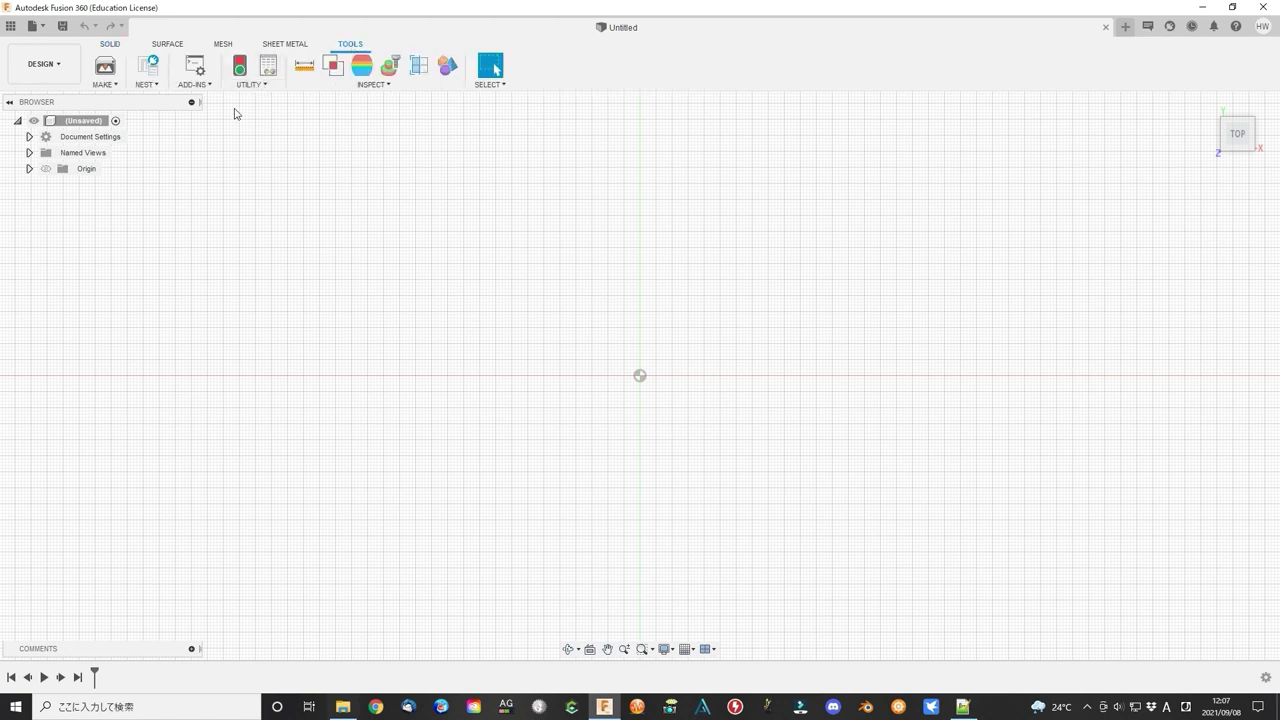
{"action": "left_click", "coordinate": [205, 86]}
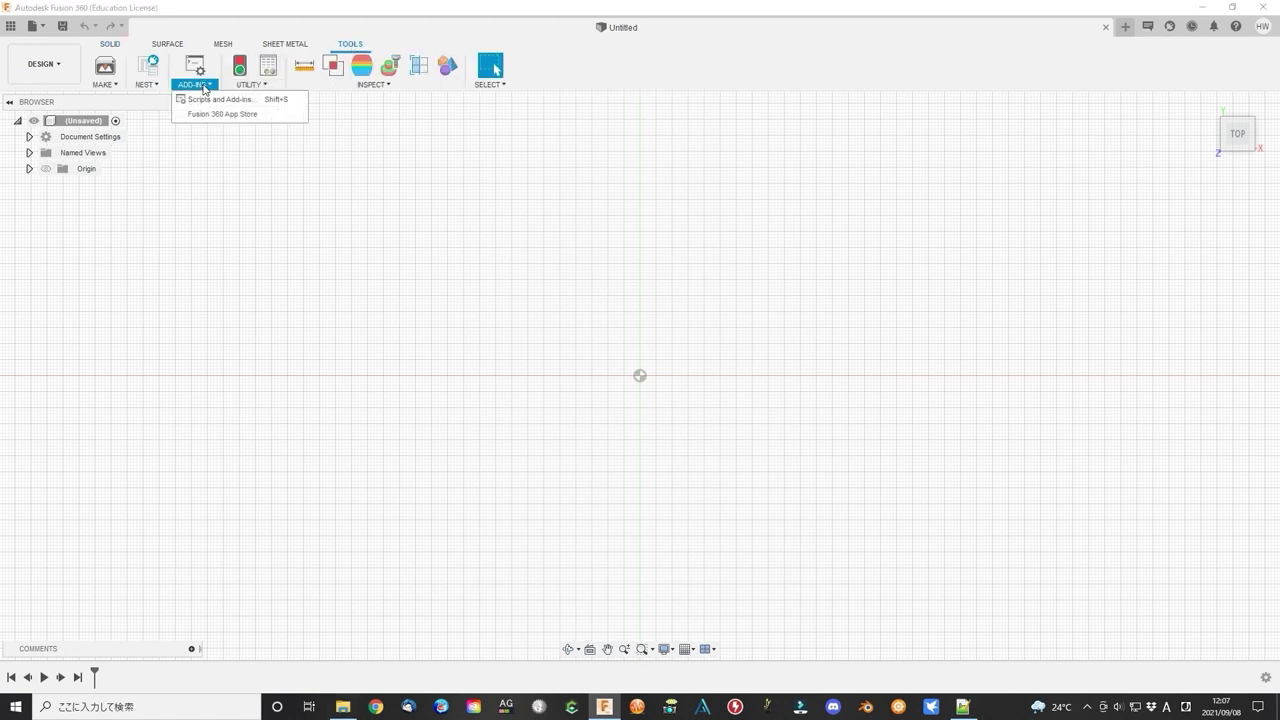
{"action": "left_click", "coordinate": [251, 104]}
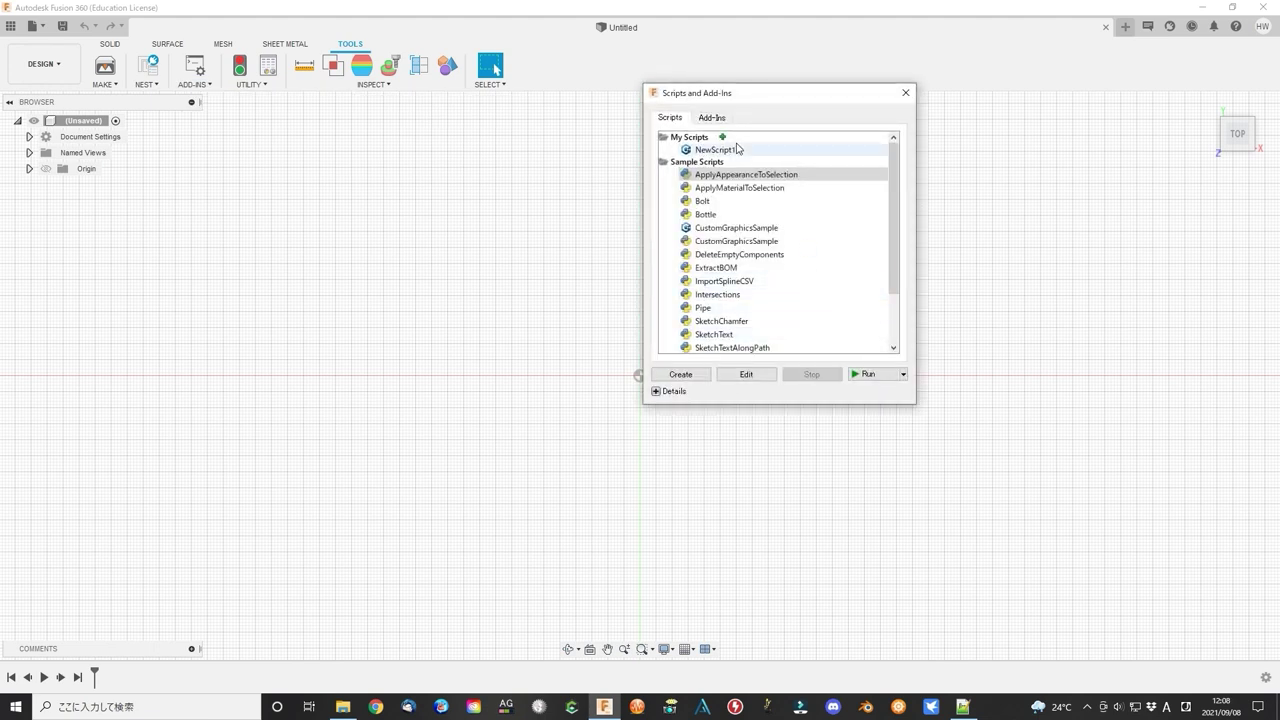
{"action": "left_click", "coordinate": [713, 118]}
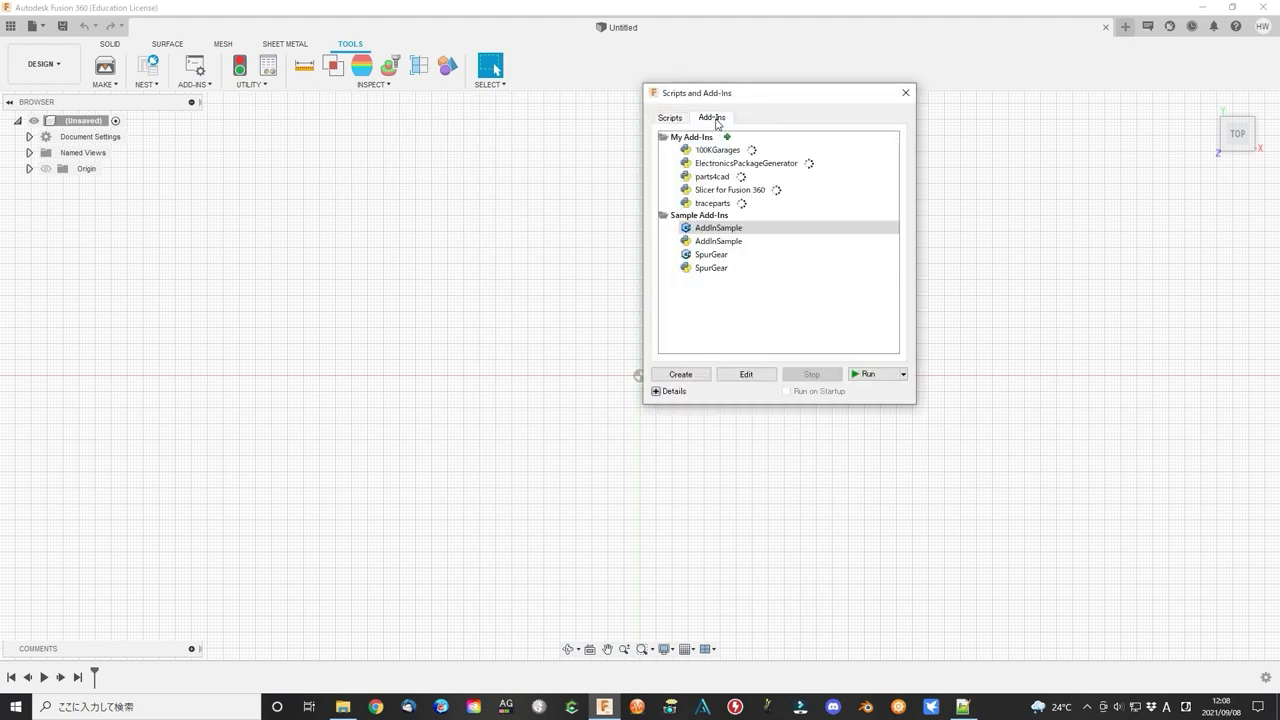
{"action": "left_click", "coordinate": [719, 256]}
{"action": "left_click", "coordinate": [710, 270]}
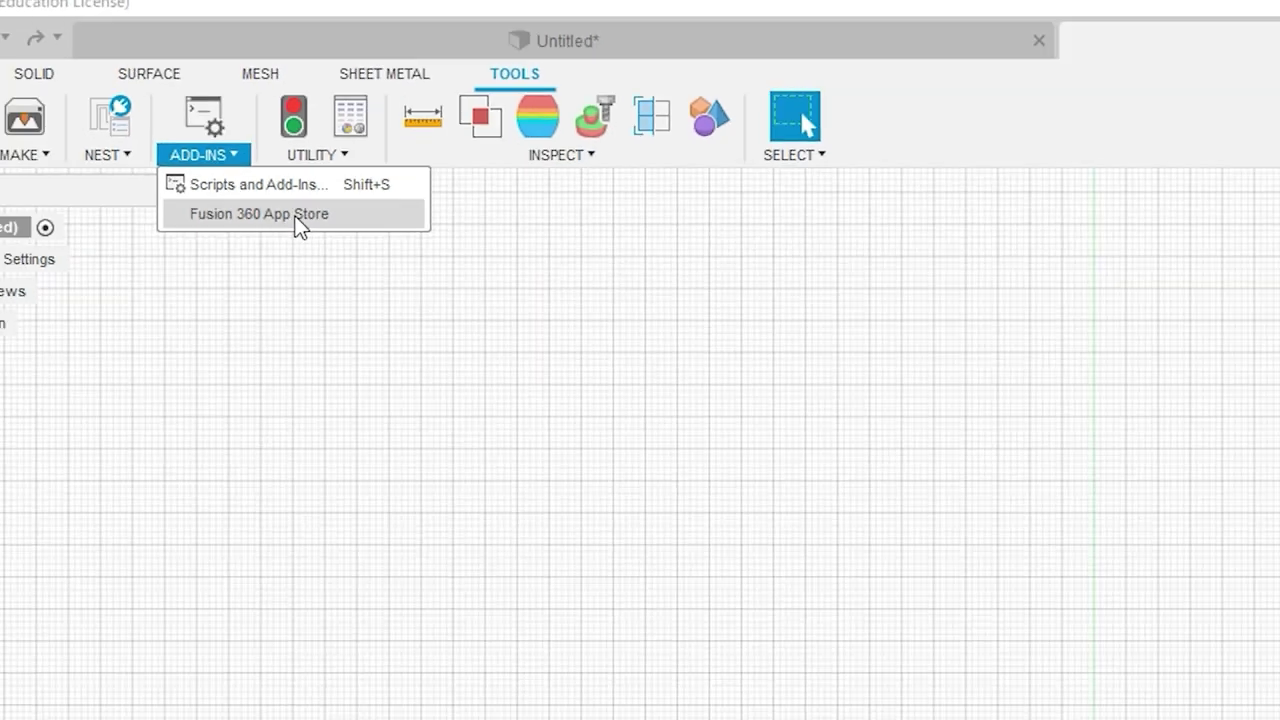
Search the Fusion 360 App Store for 'gear' add-ins
{"action": "left_click", "coordinate": [349, 316]}
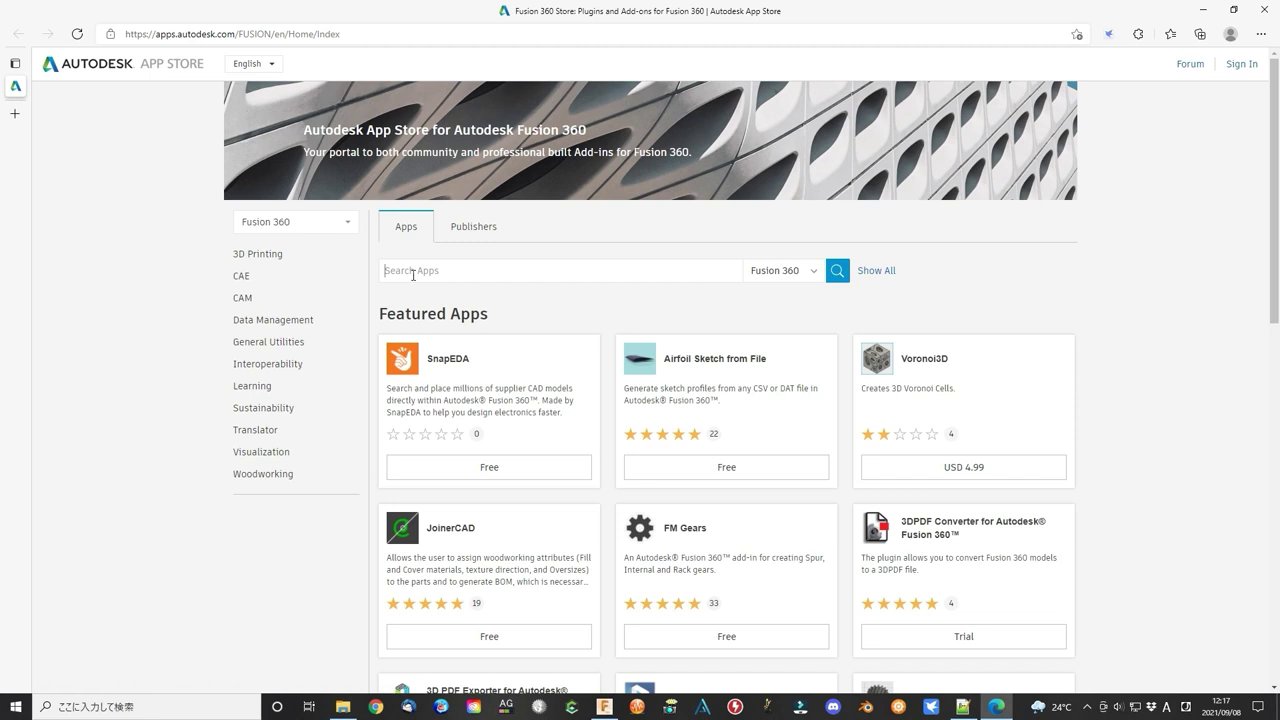
{"action": "key", "text": "Return"}
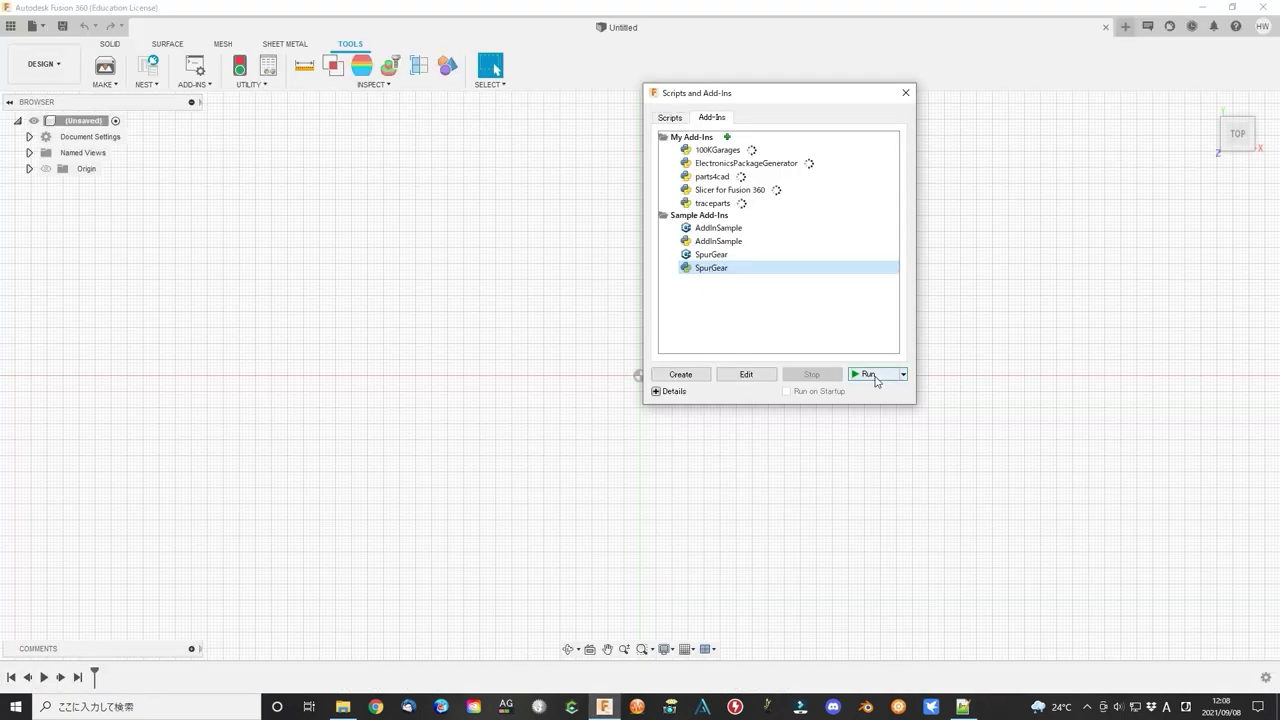
Run the SpurGear add-in and dismiss its confirmation notice
{"action": "left_click", "coordinate": [870, 376]}
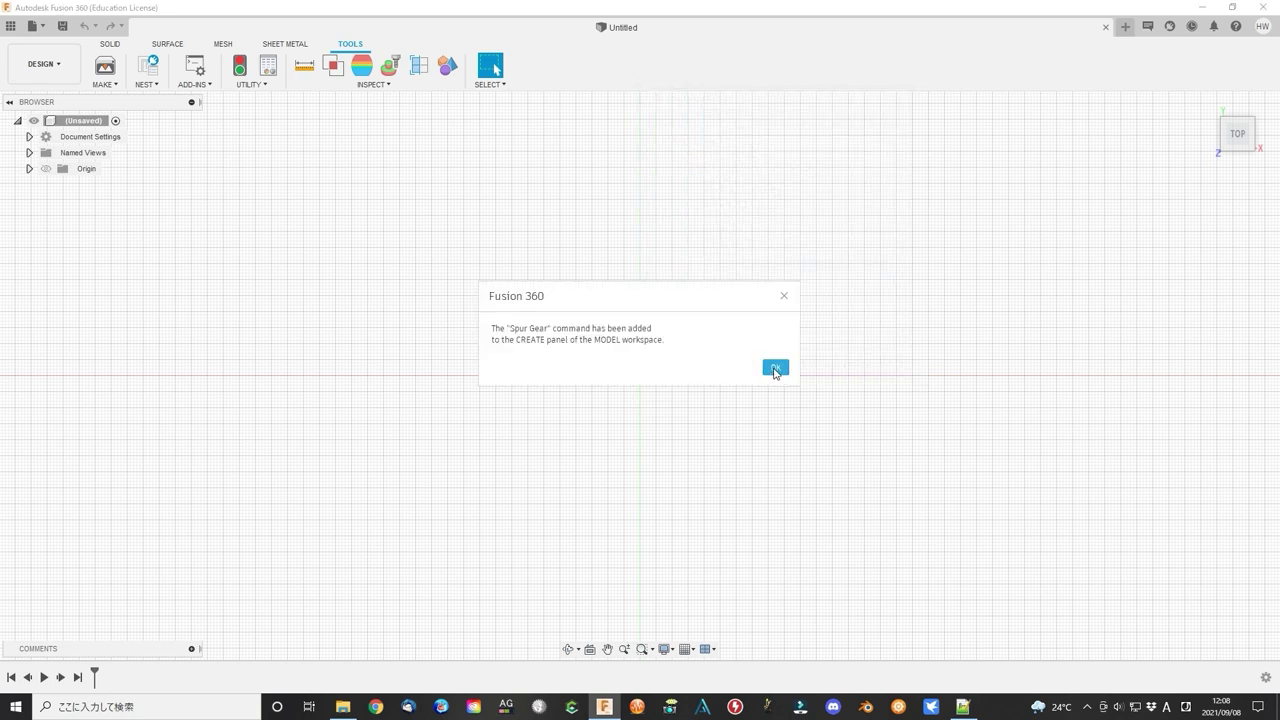
{"action": "left_click", "coordinate": [775, 369]}
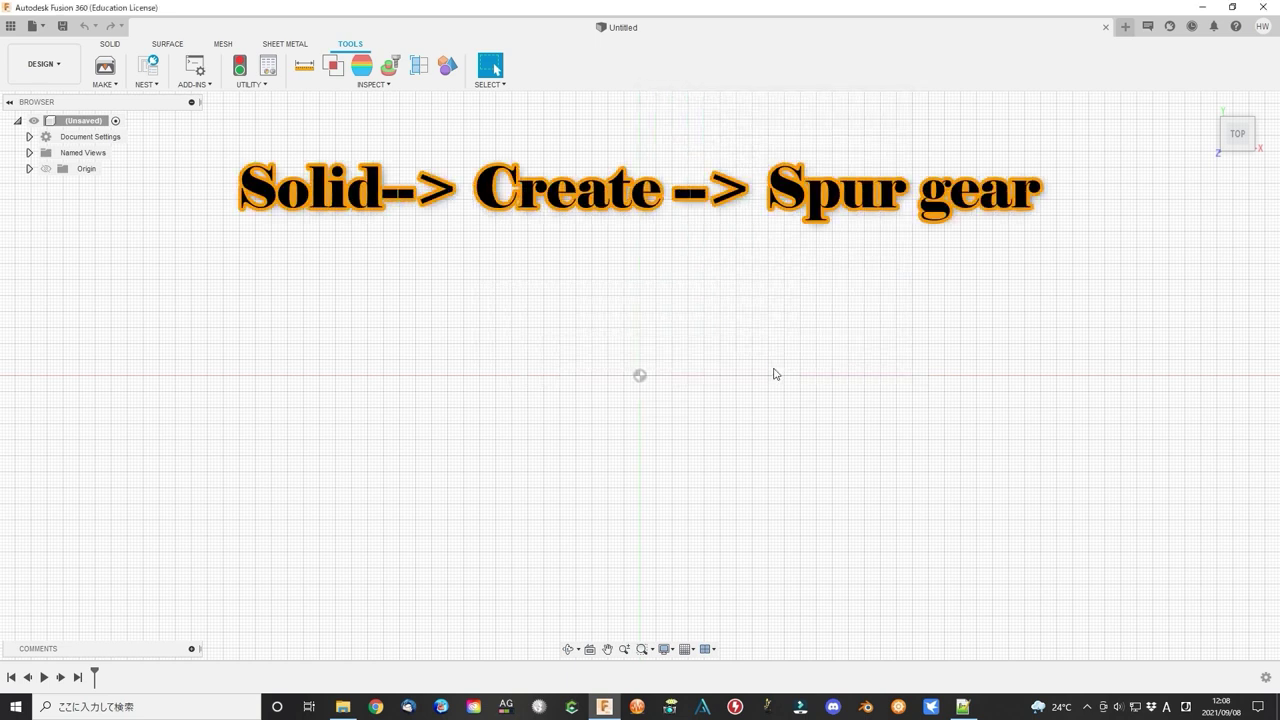
{"action": "left_click", "coordinate": [111, 45]}
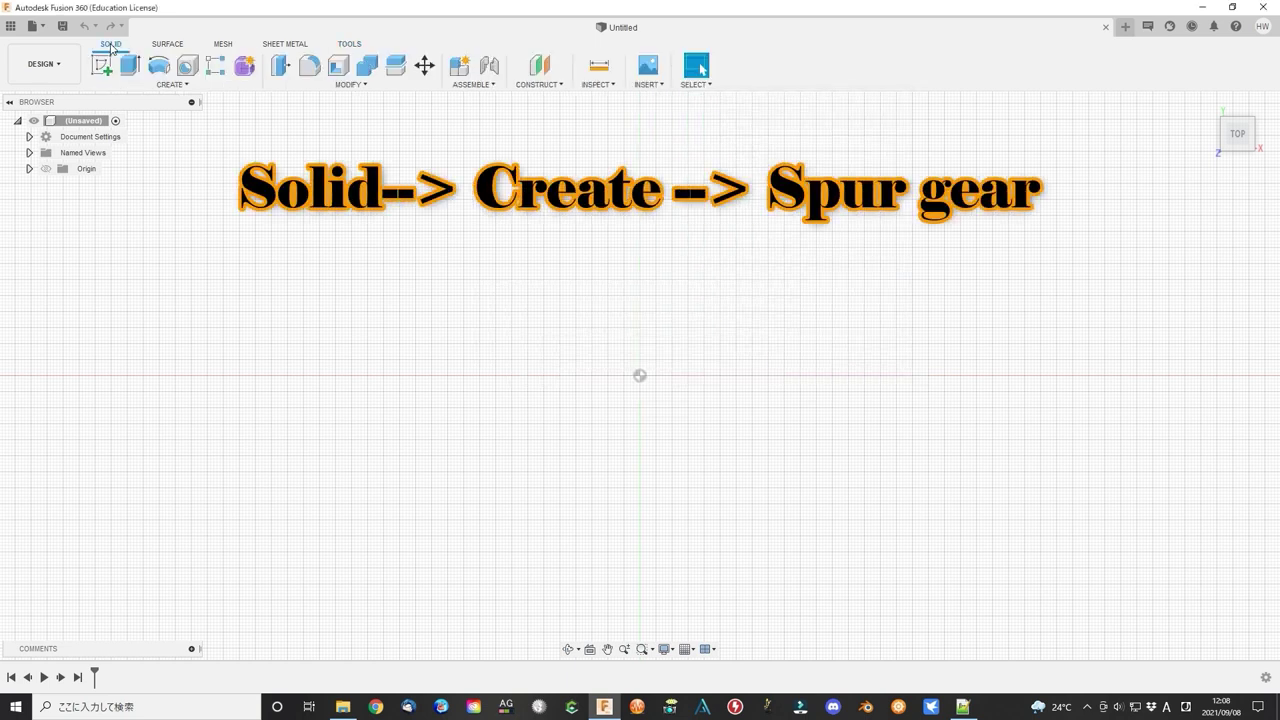
Start a Spur Gear with 20 deg pressure angle, module 0.5 and 12 teeth
{"action": "left_click", "coordinate": [172, 84]}
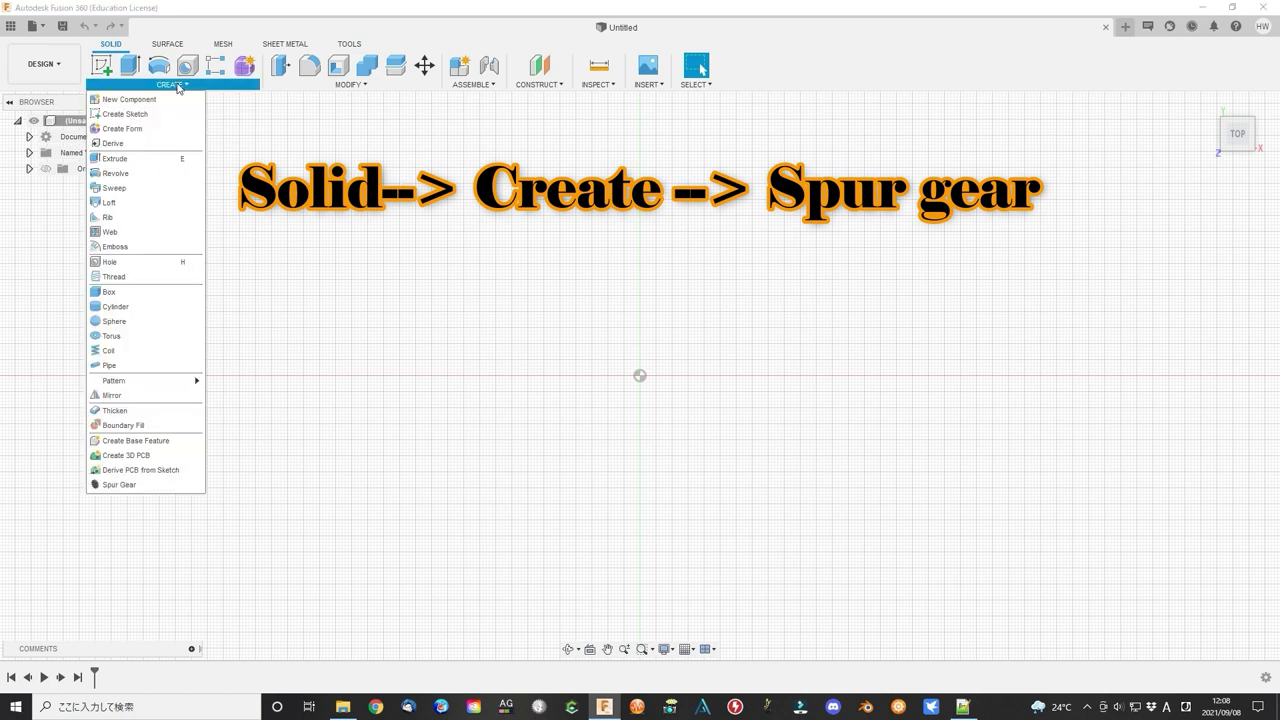
{"action": "left_click", "coordinate": [120, 485]}
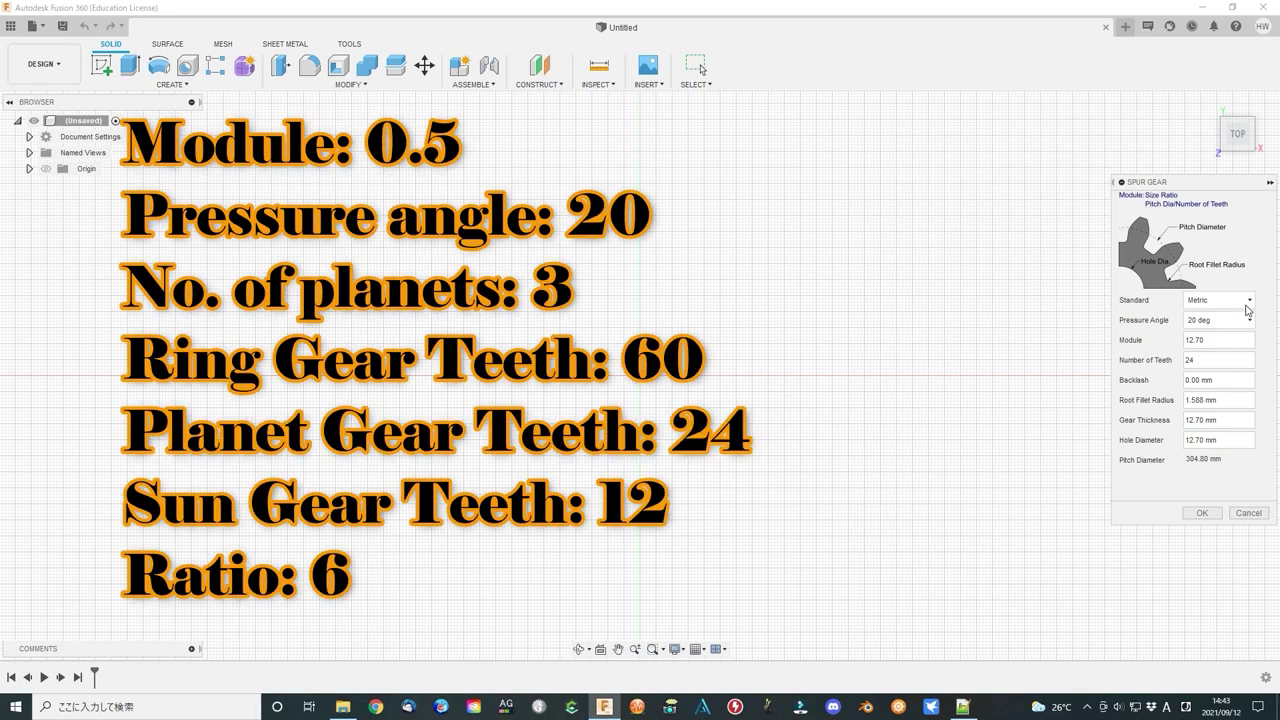
{"action": "left_click", "coordinate": [1247, 321]}
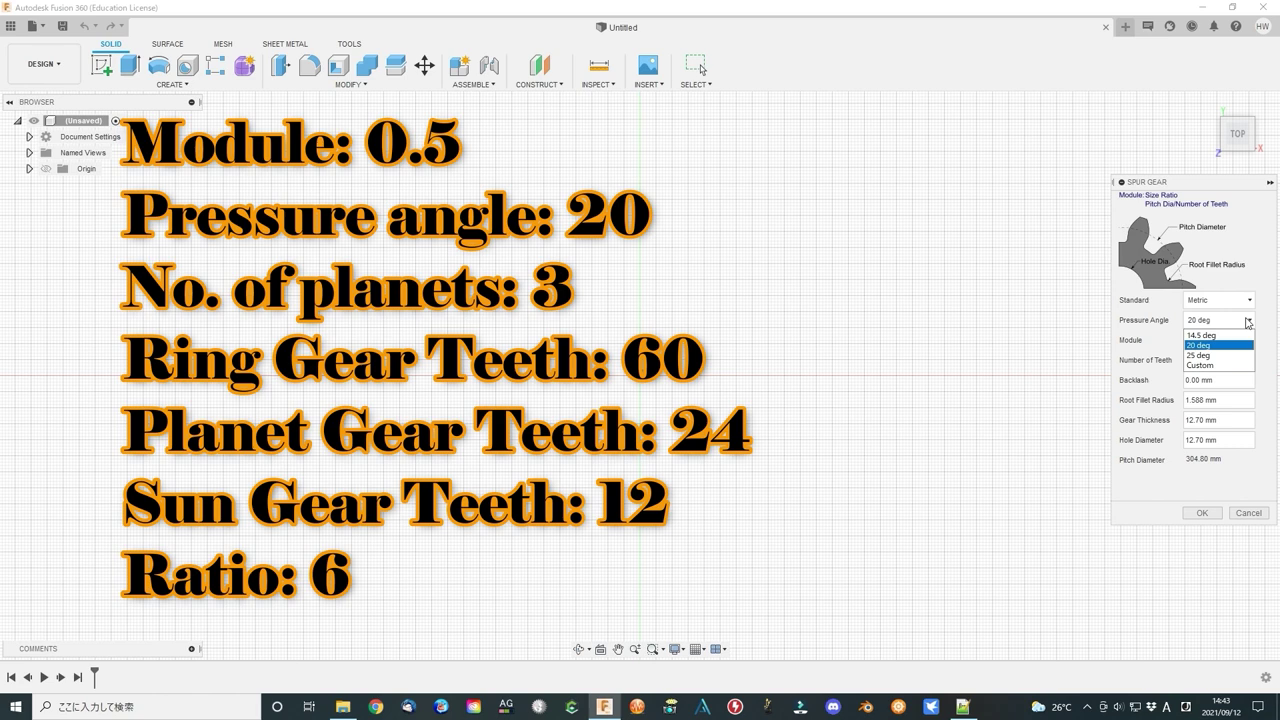
{"action": "left_click", "coordinate": [1208, 346]}
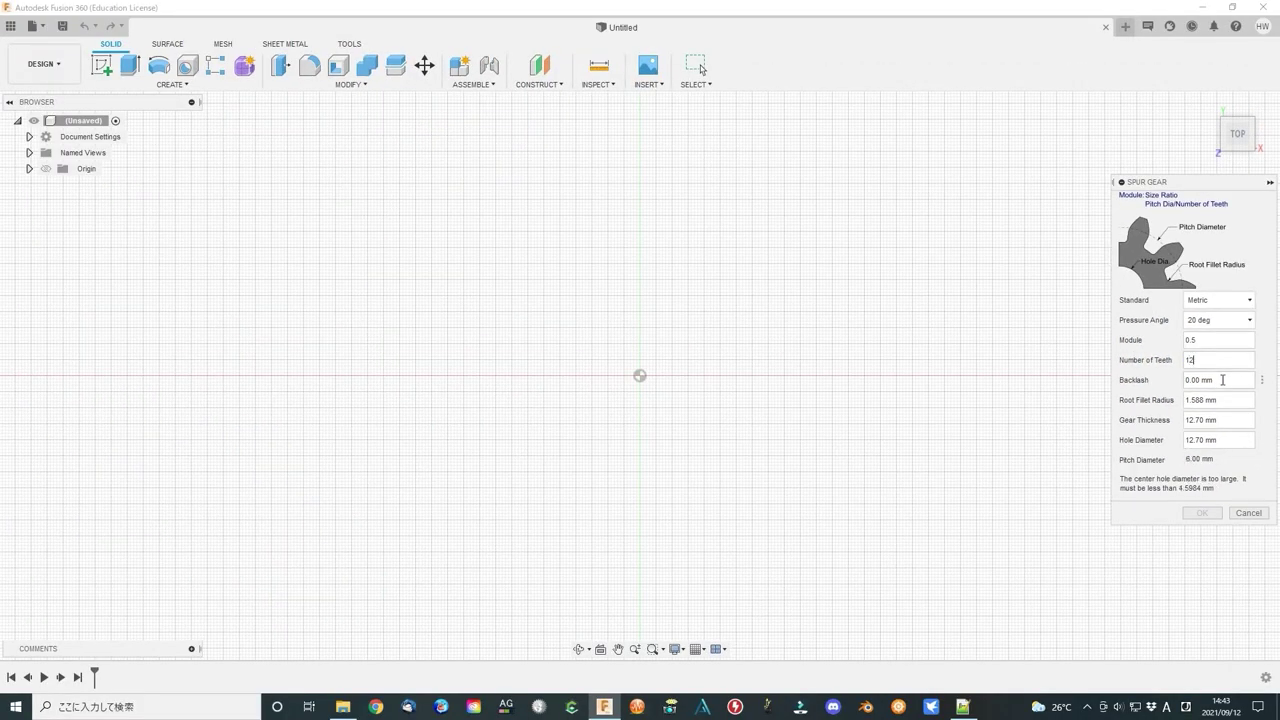
{"action": "left_click", "coordinate": [1222, 380]}
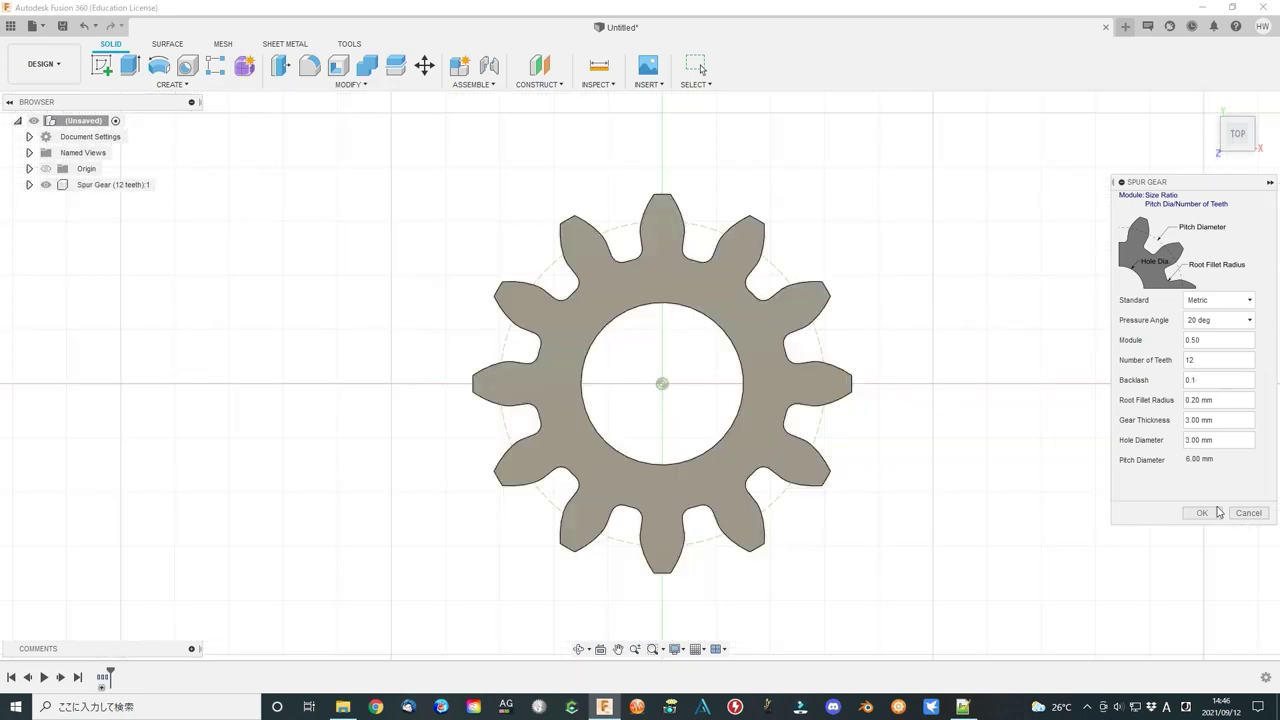
Create 12-tooth spur gears with 0.1 and 0.3 mm backlash
{"action": "key", "text": "Return"}
{"action": "scroll", "coordinate": [524, 336], "scroll_direction": "up", "scroll_amount": 5}
{"action": "left_click", "coordinate": [172, 84]}
{"action": "left_click", "coordinate": [119, 484]}
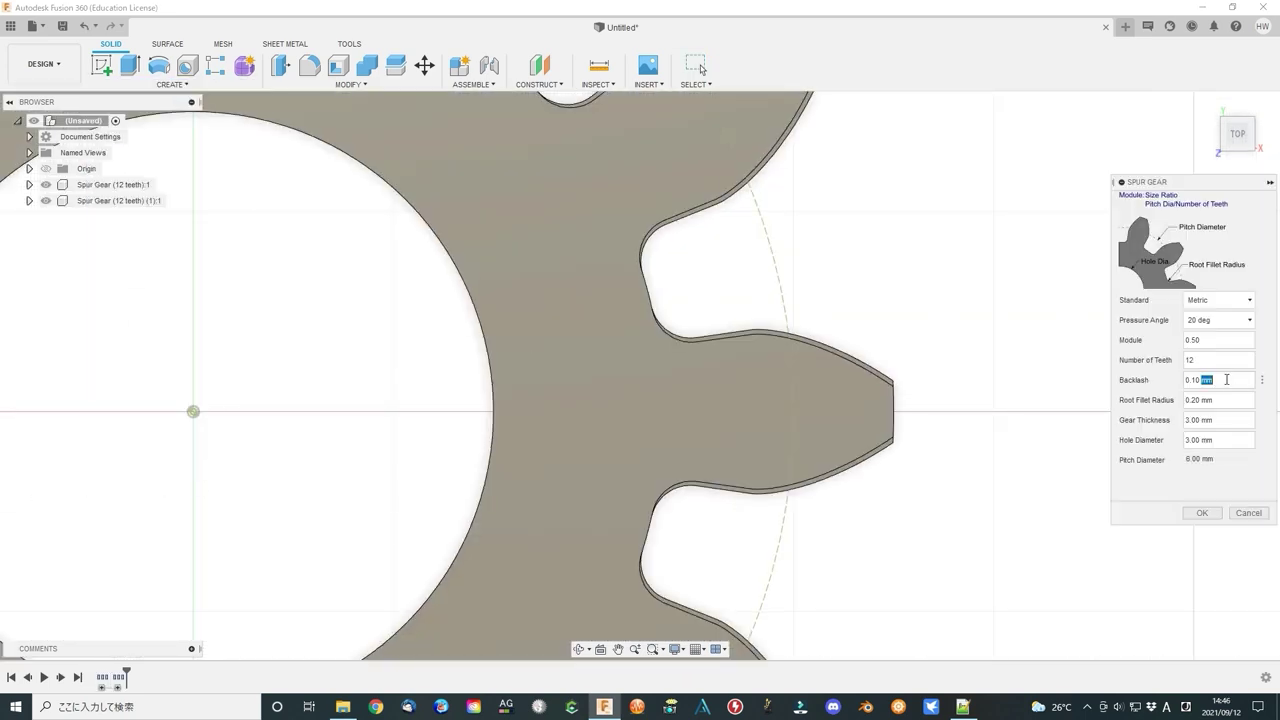
{"action": "left_click", "coordinate": [1202, 512]}
{"action": "left_click", "coordinate": [172, 84]}
{"action": "left_click", "coordinate": [119, 484]}
{"action": "left_click", "coordinate": [1220, 380]}
{"action": "type", "text": "0.3"}
{"action": "key", "text": "Return"}
Add two more 12-tooth spur gears with 0.4 and 0.5 mm backlash
{"action": "left_click", "coordinate": [172, 84]}
{"action": "left_click", "coordinate": [119, 484]}
{"action": "left_click", "coordinate": [1228, 380]}
{"action": "type", "text": "0.4"}
{"action": "key", "text": "Return"}
{"action": "left_click", "coordinate": [172, 84]}
{"action": "left_click", "coordinate": [119, 484]}
{"action": "left_click", "coordinate": [1228, 380]}
{"action": "type", "text": "0.5"}
{"action": "key", "text": "Return"}
{"action": "scroll", "coordinate": [900, 410], "scroll_direction": "up", "scroll_amount": 10}
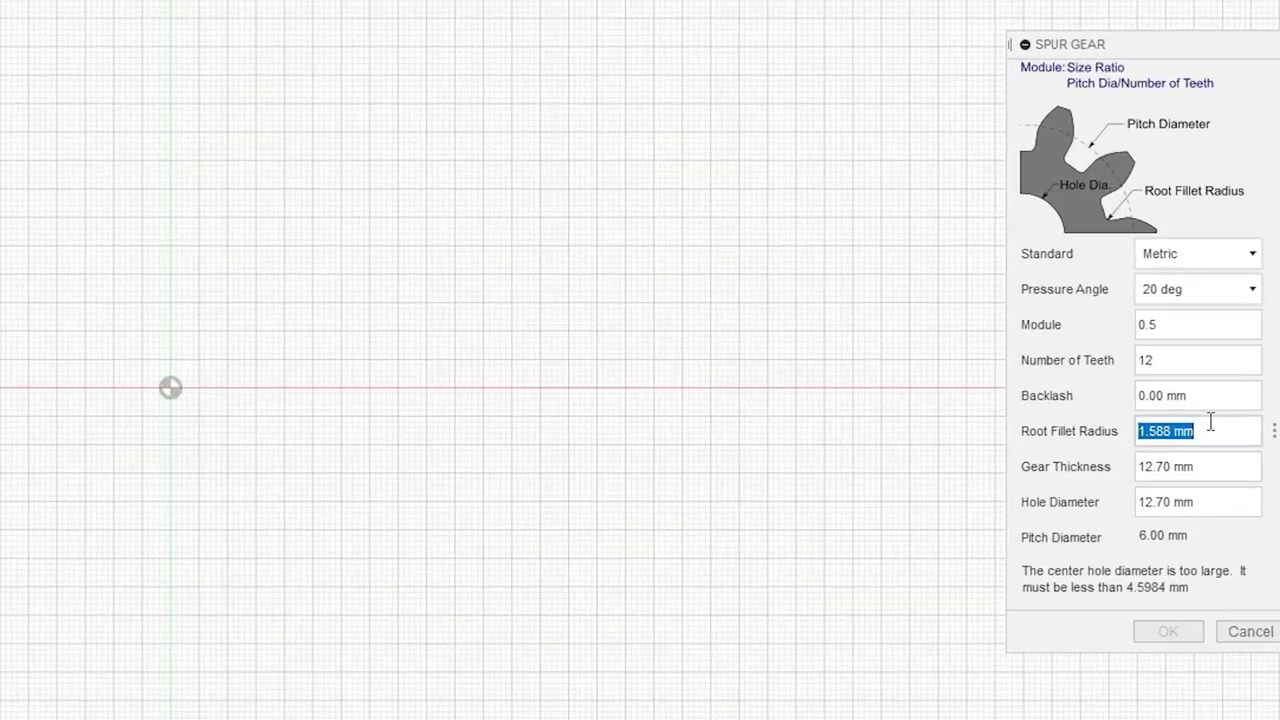
Create the 12-tooth gear with 0.2 mm root fillet, 3 mm thickness and 3 mm hole
{"action": "type", "text": "0.2"}
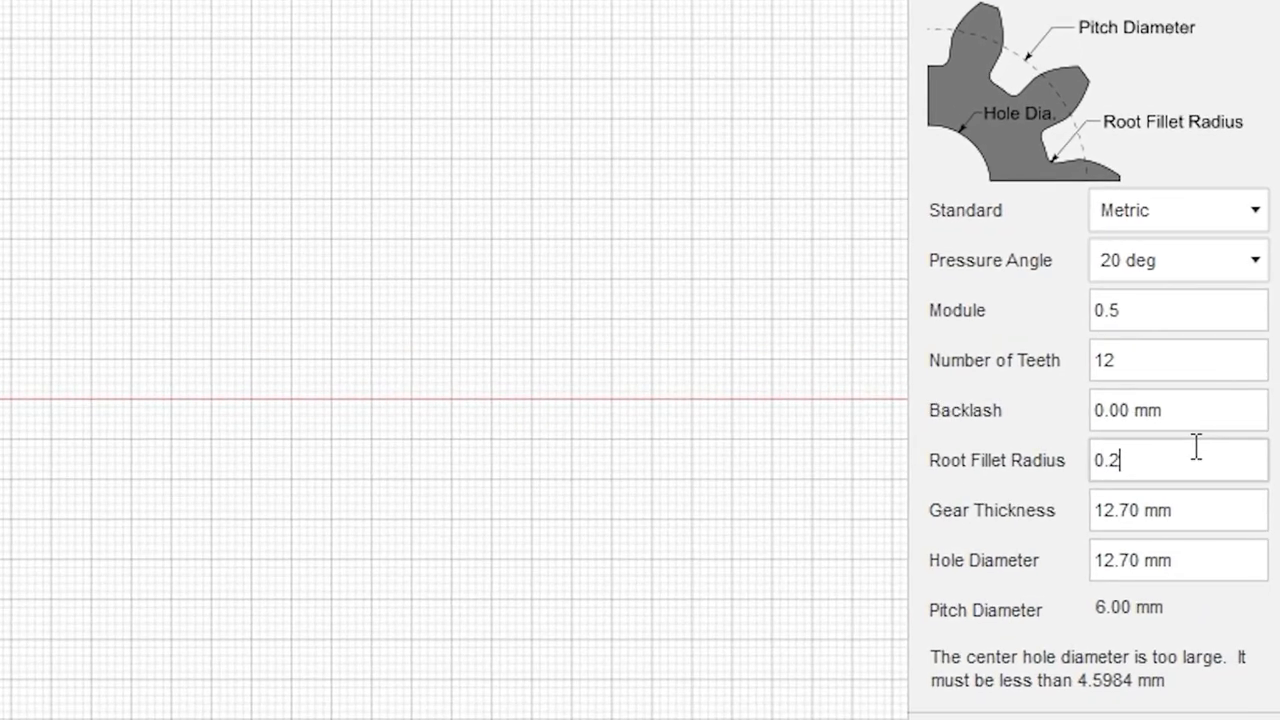
{"action": "left_click", "coordinate": [1196, 513]}
{"action": "key", "text": "shift+Left"}
{"action": "key", "text": "shift+Left"}
{"action": "key", "text": "shift+Left"}
{"action": "key", "text": "shift+Left"}
{"action": "key", "text": "shift+Left"}
{"action": "key", "text": "shift+Left"}
{"action": "key", "text": "shift+Left"}
{"action": "key", "text": "shift+Left"}
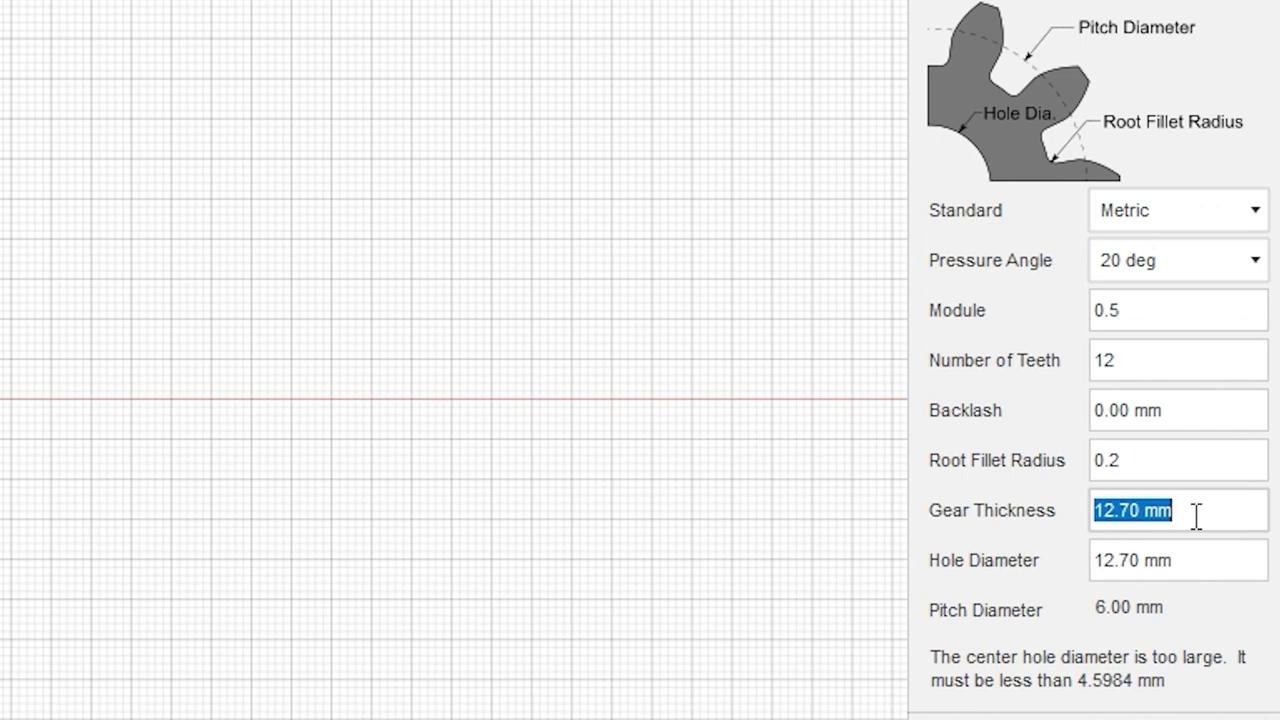
{"action": "type", "text": "3"}
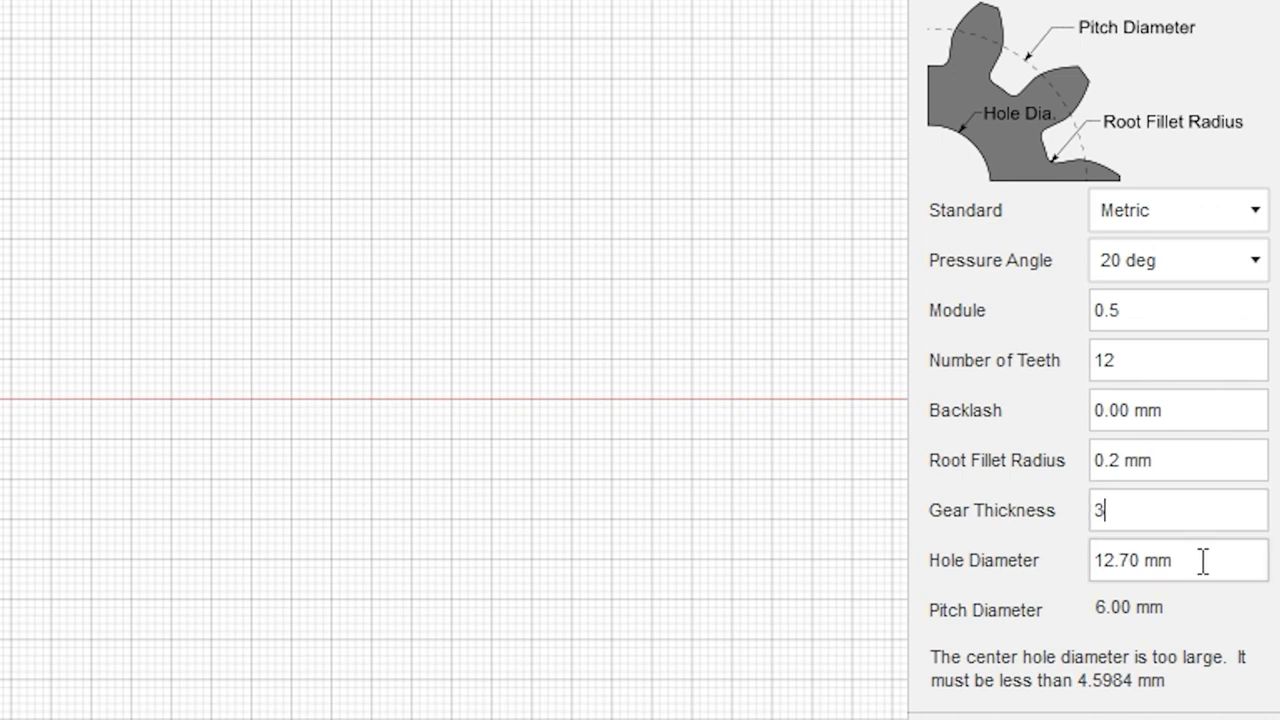
{"action": "left_click", "coordinate": [1203, 562]}
{"action": "key", "text": "shift+Left"}
{"action": "key", "text": "shift+Left"}
{"action": "key", "text": "shift+Left"}
{"action": "key", "text": "shift+Left"}
{"action": "key", "text": "shift+Left"}
{"action": "key", "text": "shift+Left"}
{"action": "key", "text": "shift+Left"}
{"action": "key", "text": "shift+Left"}
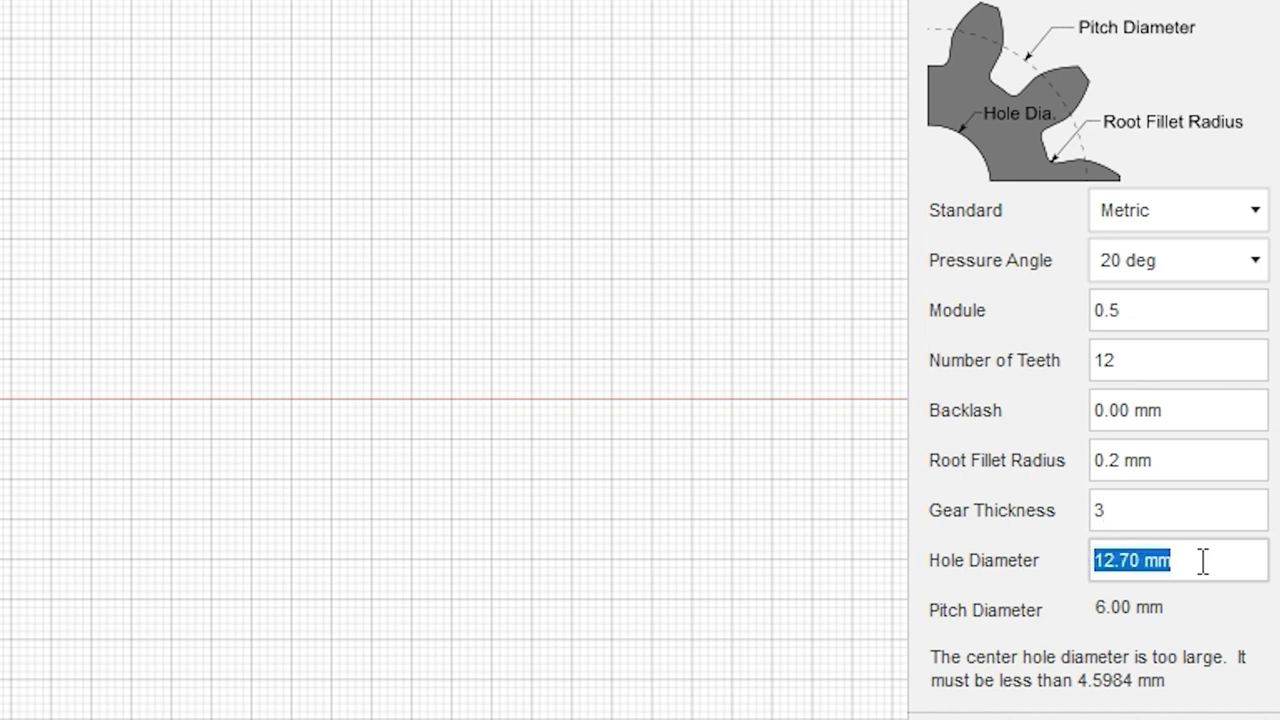
{"action": "type", "text": "3"}
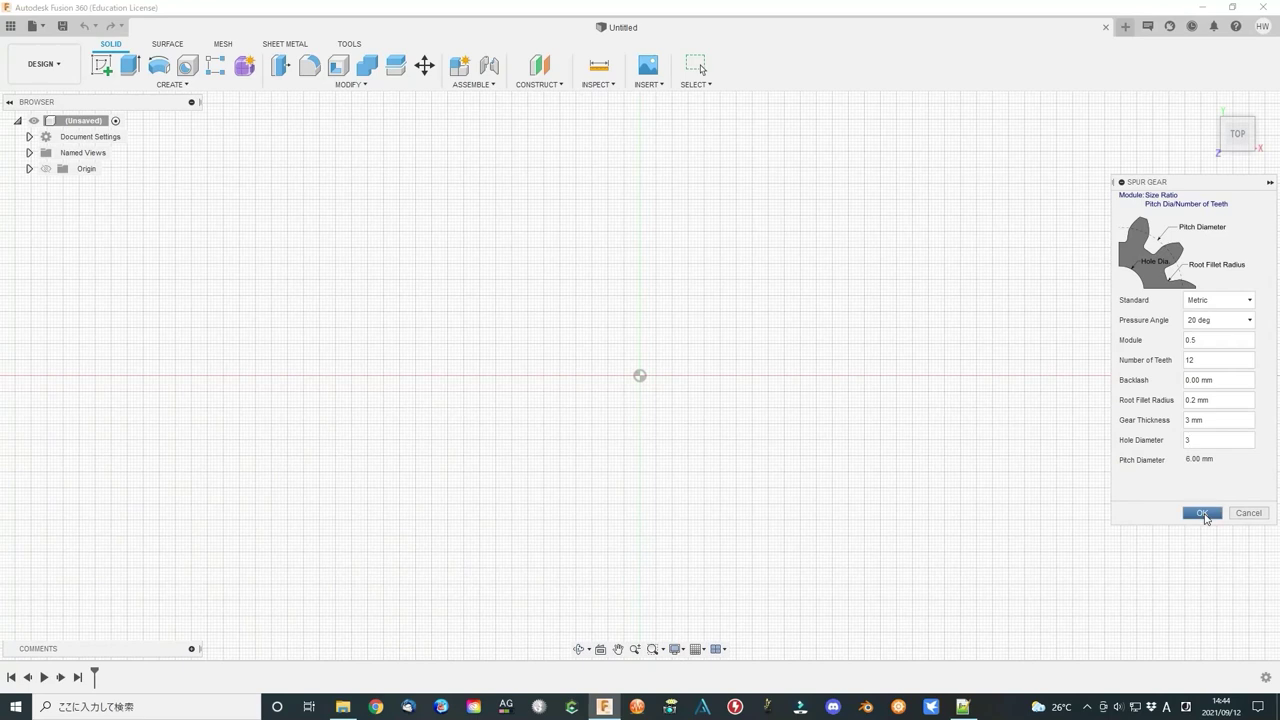
{"action": "left_click", "coordinate": [1203, 514]}
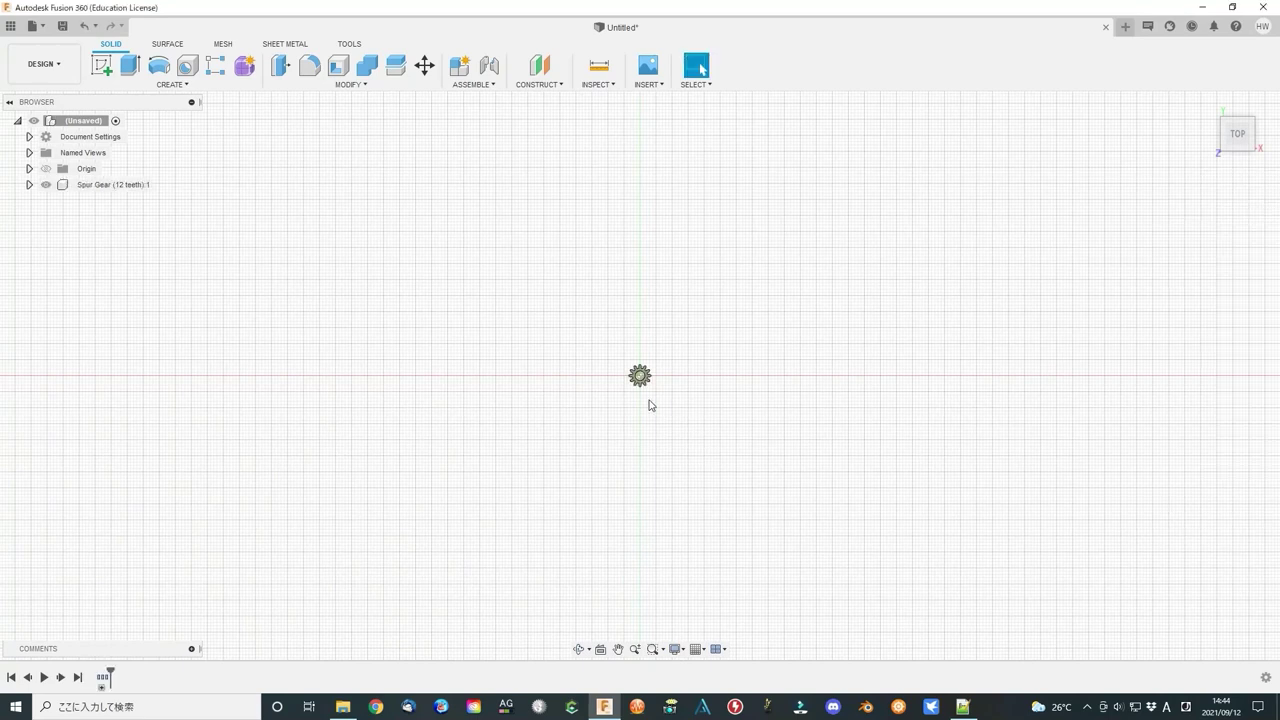
{"action": "scroll", "coordinate": [643, 391], "scroll_direction": "up", "scroll_amount": 10}
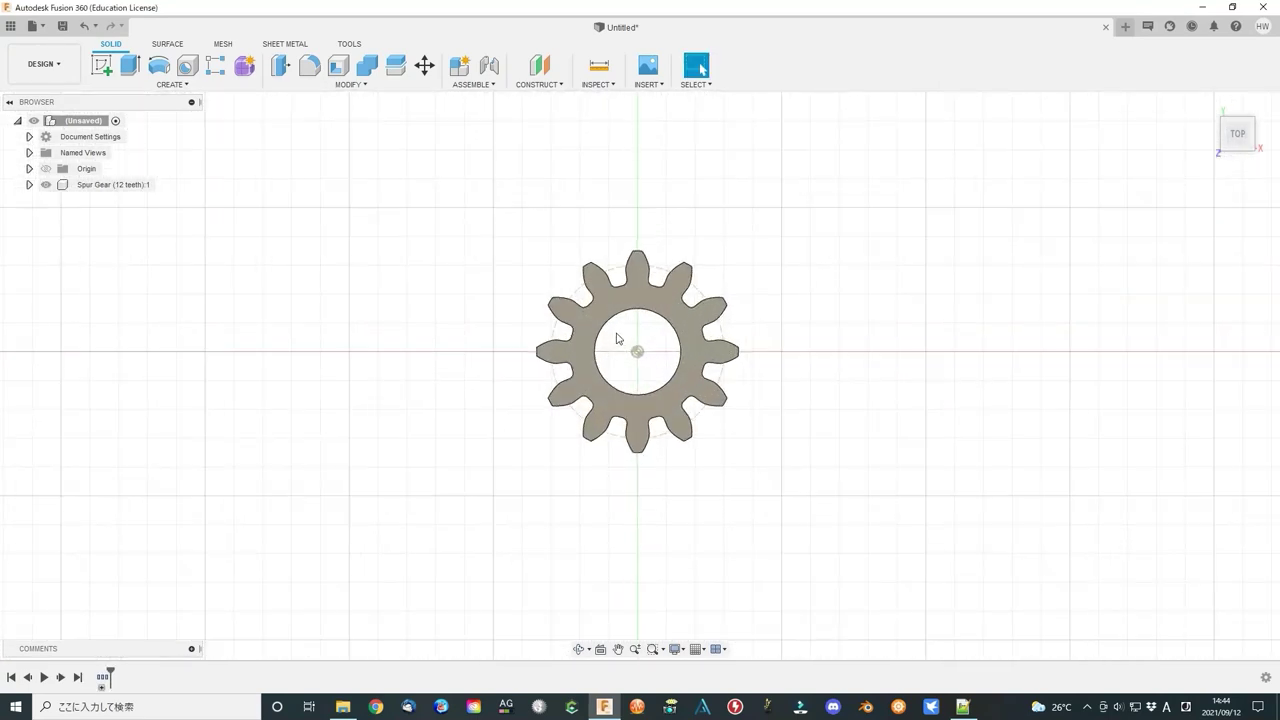
{"action": "scroll", "coordinate": [617, 338], "scroll_direction": "up", "scroll_amount": 2}
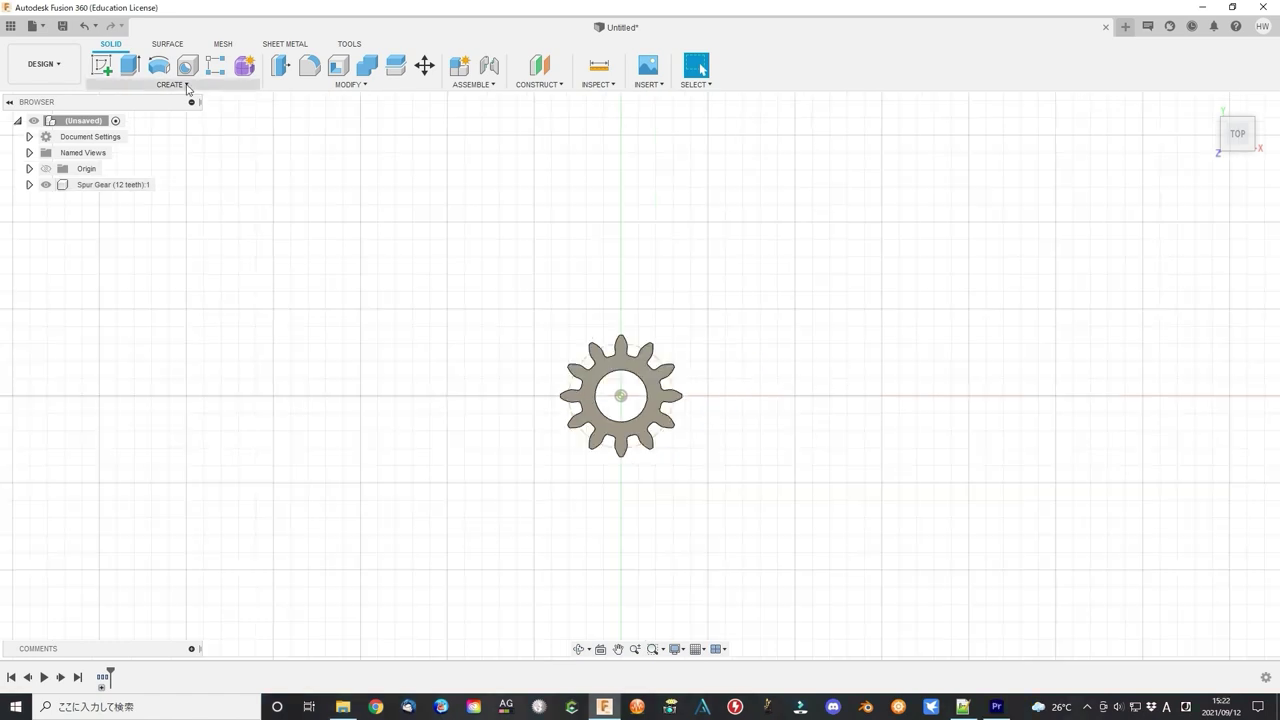
Create a 24-tooth spur gear with 0.2 mm backlash at the origin
{"action": "left_click", "coordinate": [182, 86]}
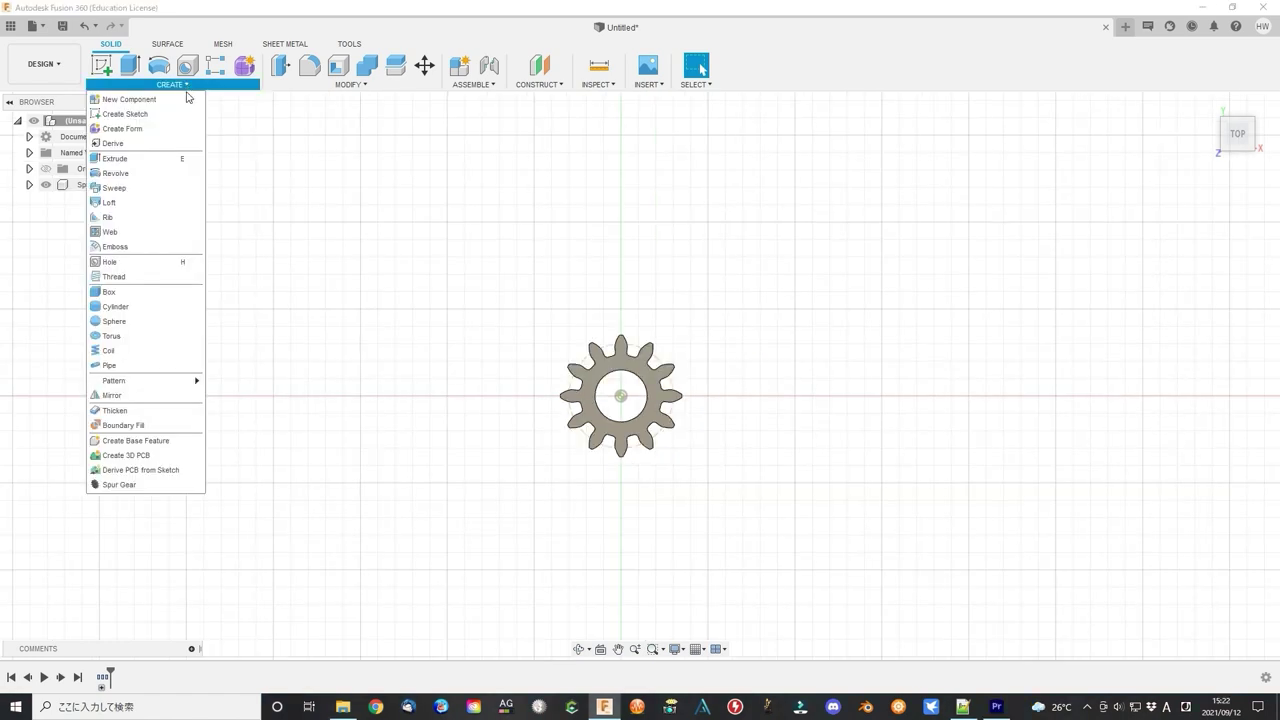
{"action": "left_click", "coordinate": [178, 485]}
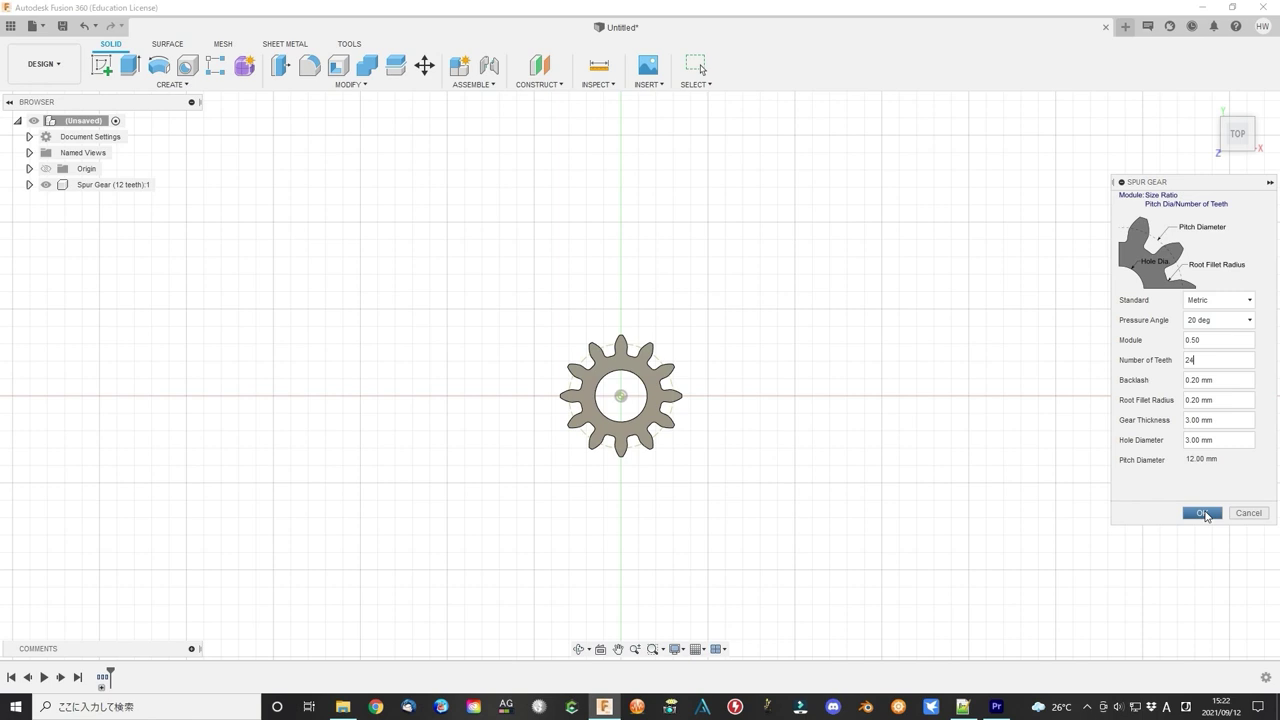
{"action": "left_click", "coordinate": [1205, 514]}
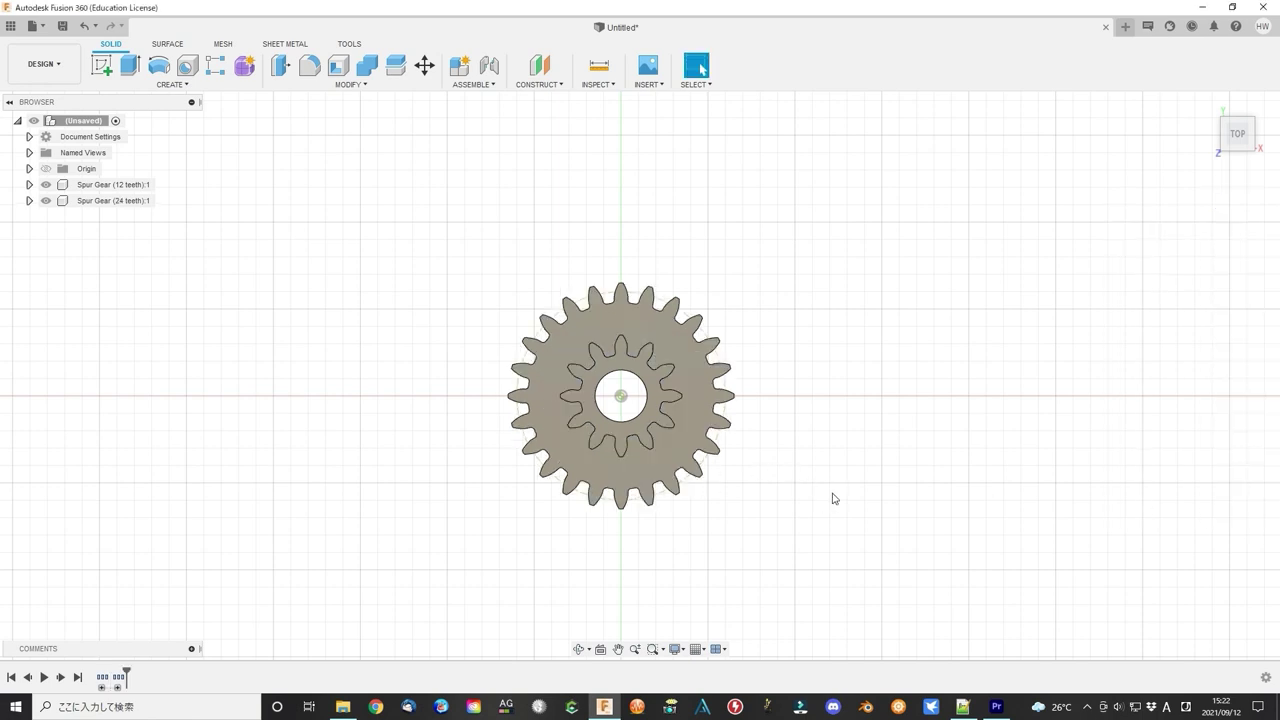
Move the 24-tooth gear 8 mm to the left beside the sun gear
{"action": "key", "text": "m"}
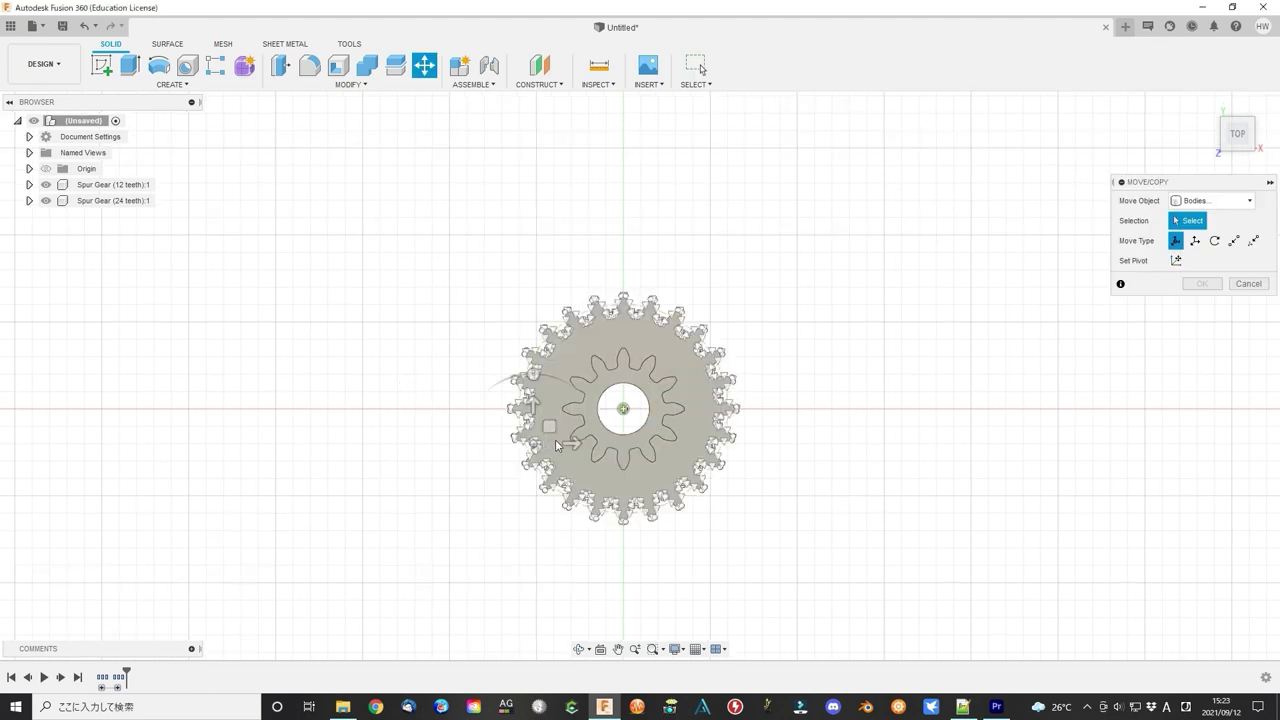
{"action": "left_click", "coordinate": [549, 443]}
{"action": "left_click_drag", "start_coordinate": [574, 444], "coordinate": [414, 443]}
{"action": "key", "text": "Return"}
Rotate the 24-tooth gear -7.5 deg about its centre hole
{"action": "left_click", "coordinate": [1214, 240]}
{"action": "left_click", "coordinate": [490, 420]}
{"action": "left_click_drag", "start_coordinate": [465, 341], "coordinate": [455, 341]}
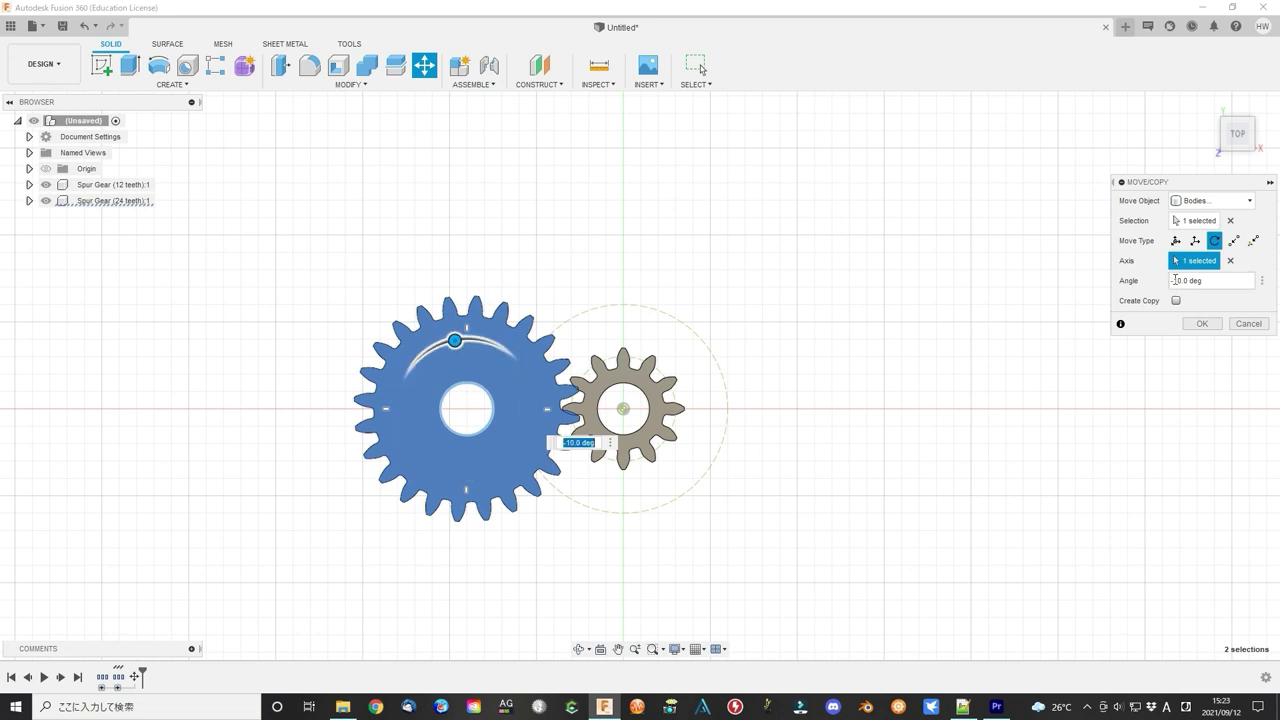
{"action": "left_click", "coordinate": [1175, 280]}
{"action": "type", "text": "-7.5"}
{"action": "left_click", "coordinate": [1202, 323]}
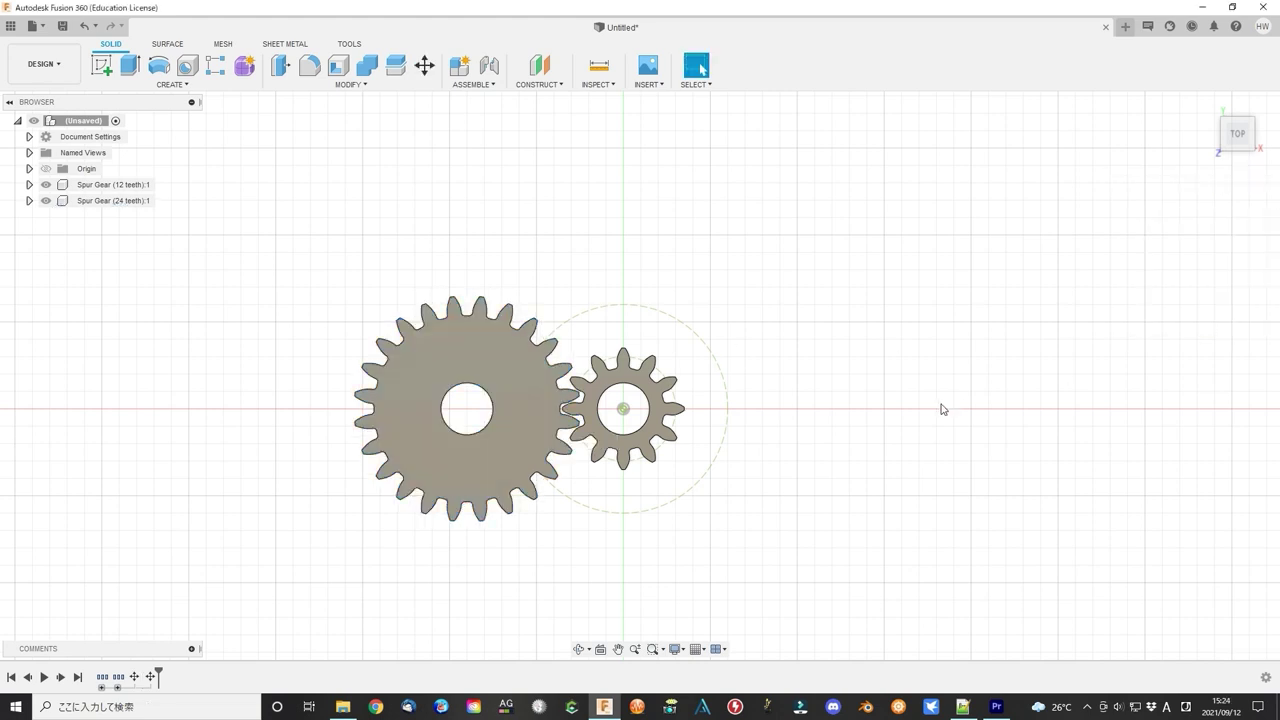
Circular-pattern the 24-tooth gear component into 3 copies around the 12-tooth gear's axis
{"action": "left_click", "coordinate": [210, 84]}
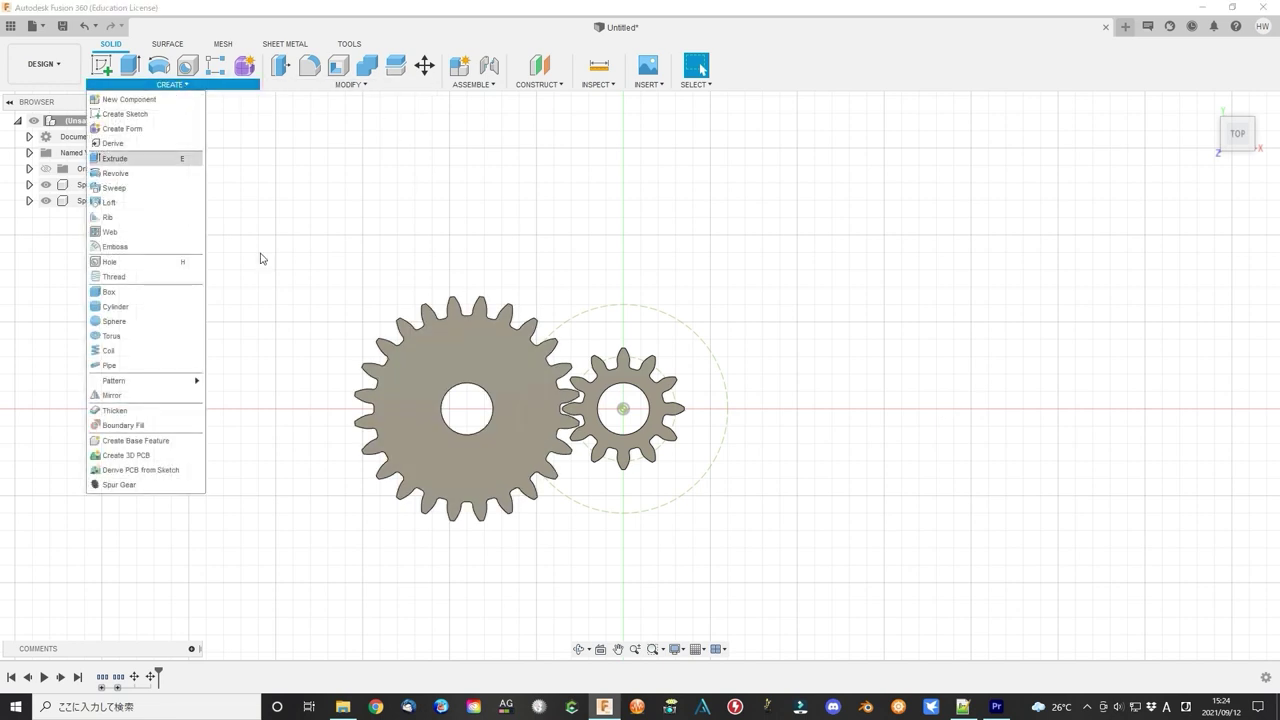
{"action": "mouse_move", "coordinate": [168, 388]}
{"action": "left_click", "coordinate": [229, 397]}
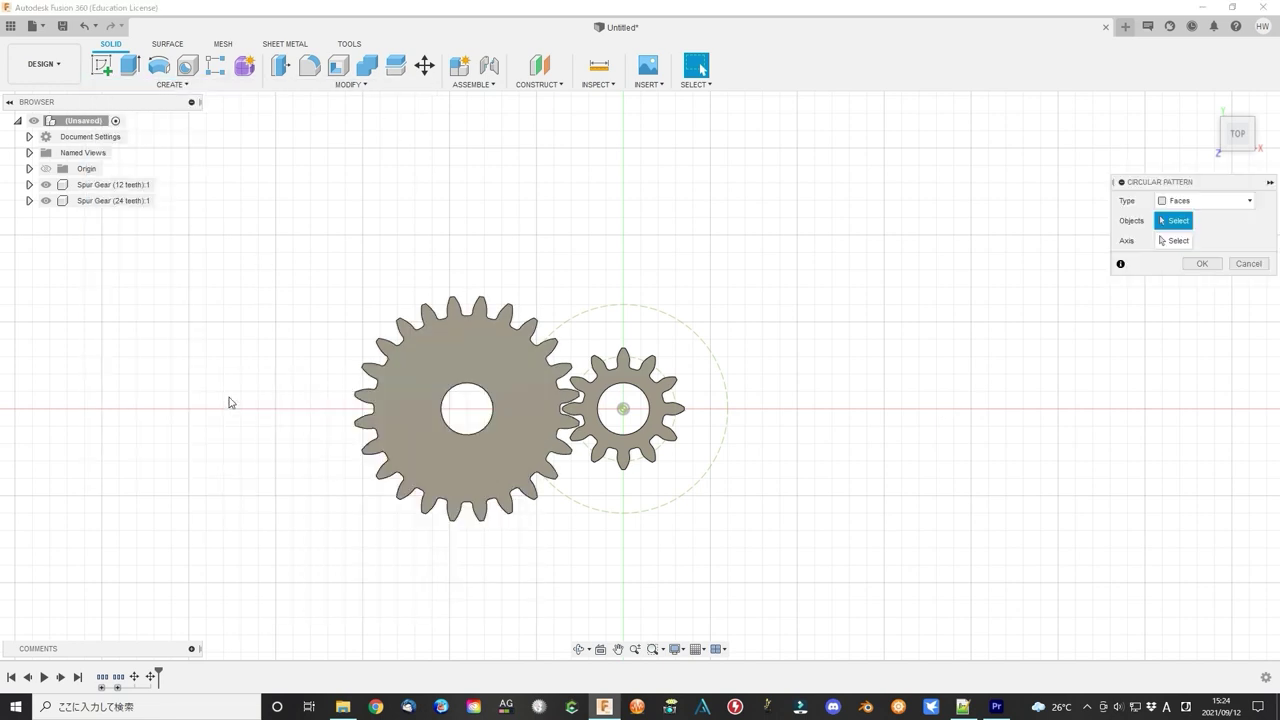
{"action": "left_click", "coordinate": [1205, 203]}
{"action": "left_click", "coordinate": [1185, 261]}
{"action": "left_click", "coordinate": [433, 373]}
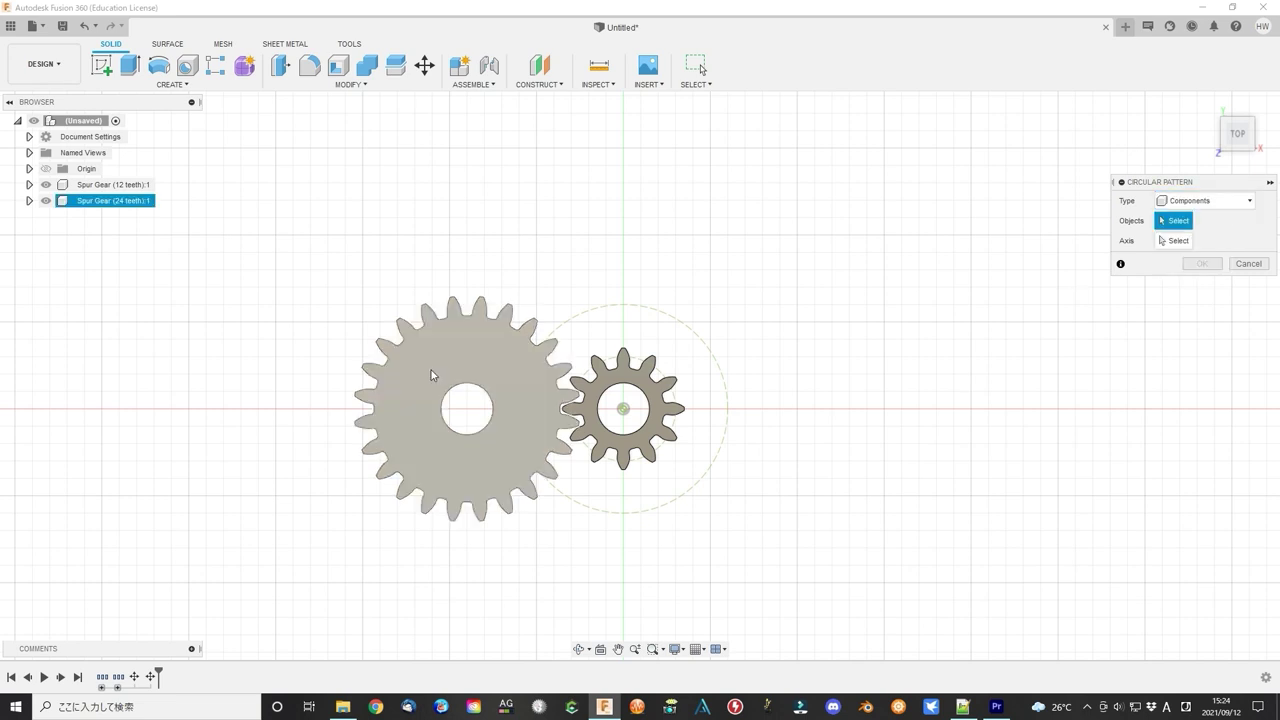
{"action": "middle_click_drag", "start_coordinate": [829, 486], "coordinate": [826, 486], "text": "shift"}
{"action": "left_click", "coordinate": [624, 406]}
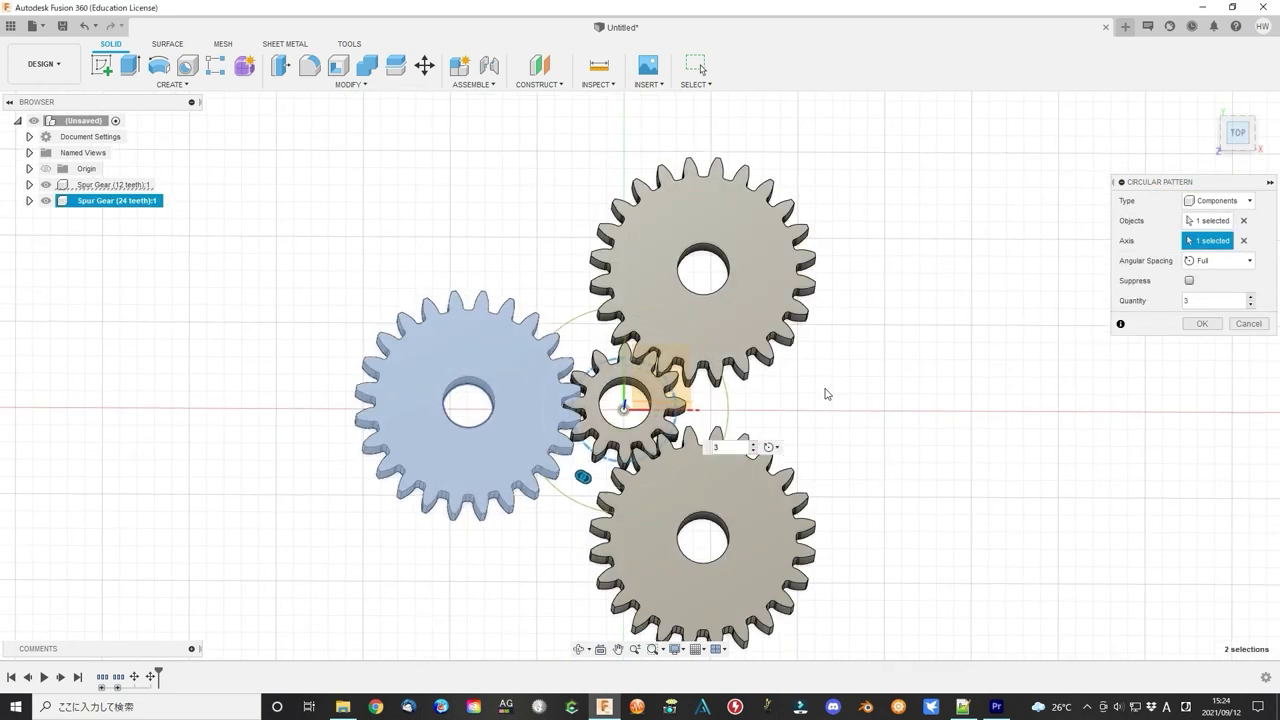
{"action": "left_click", "coordinate": [1202, 323]}
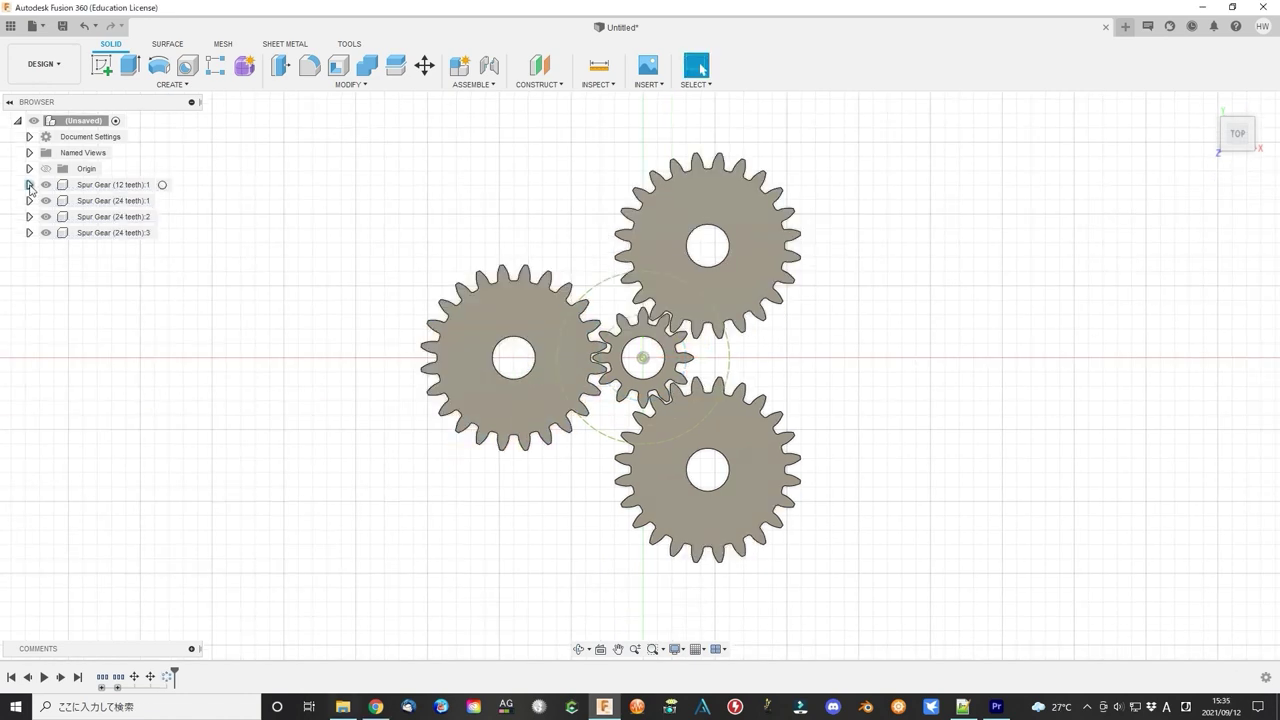
Hide the three 24-tooth gears and show the small gear's Sketch1 and Sketch2
{"action": "left_click", "coordinate": [29, 185]}
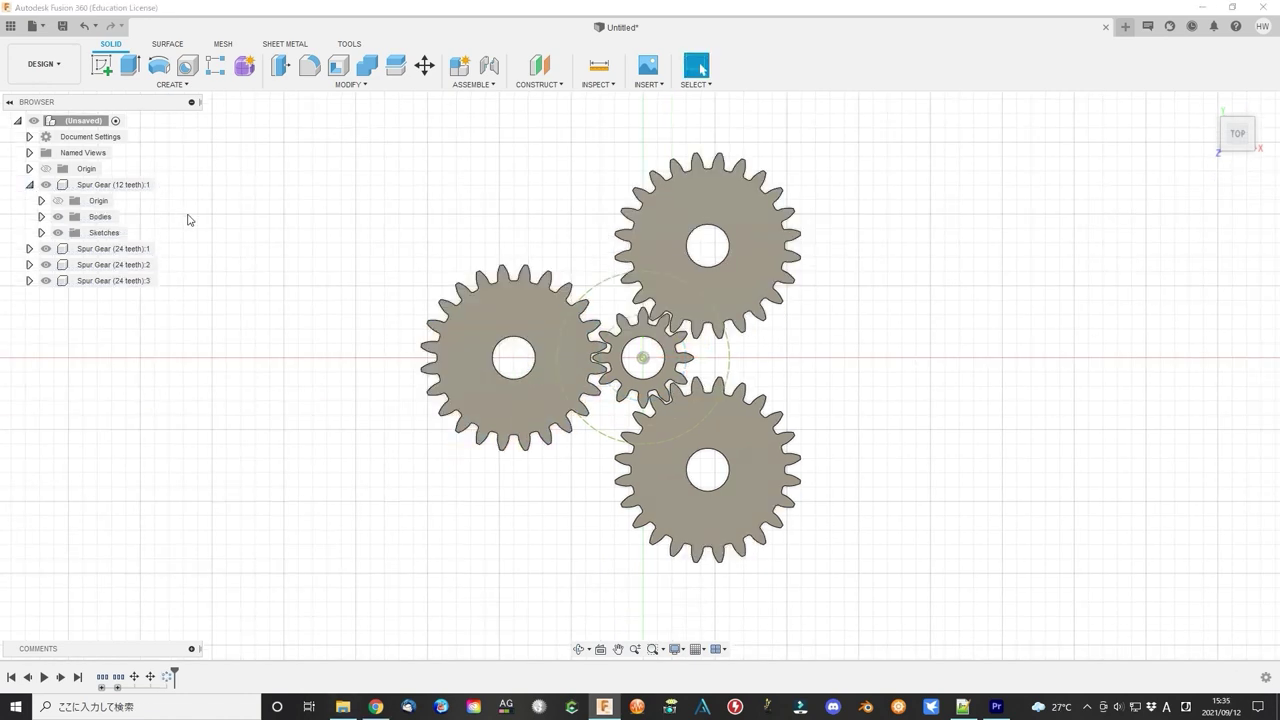
{"action": "left_click", "coordinate": [42, 233]}
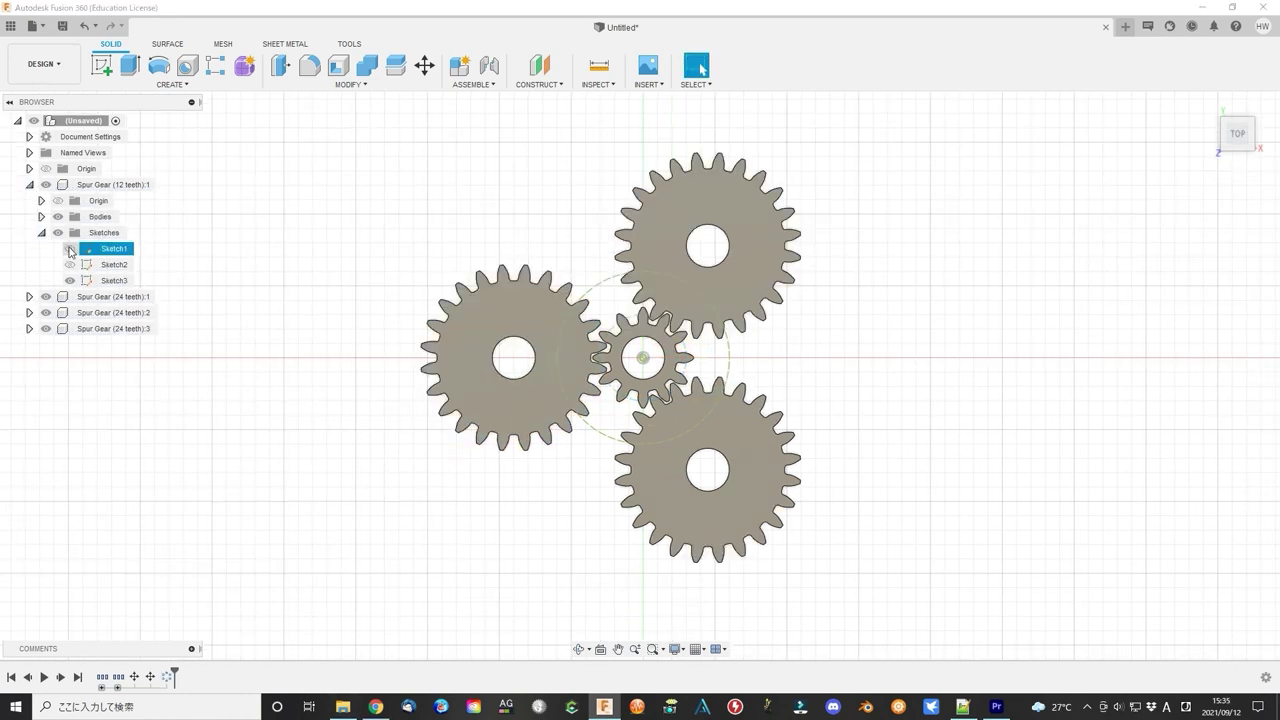
{"action": "left_click", "coordinate": [45, 298]}
{"action": "left_click", "coordinate": [45, 313]}
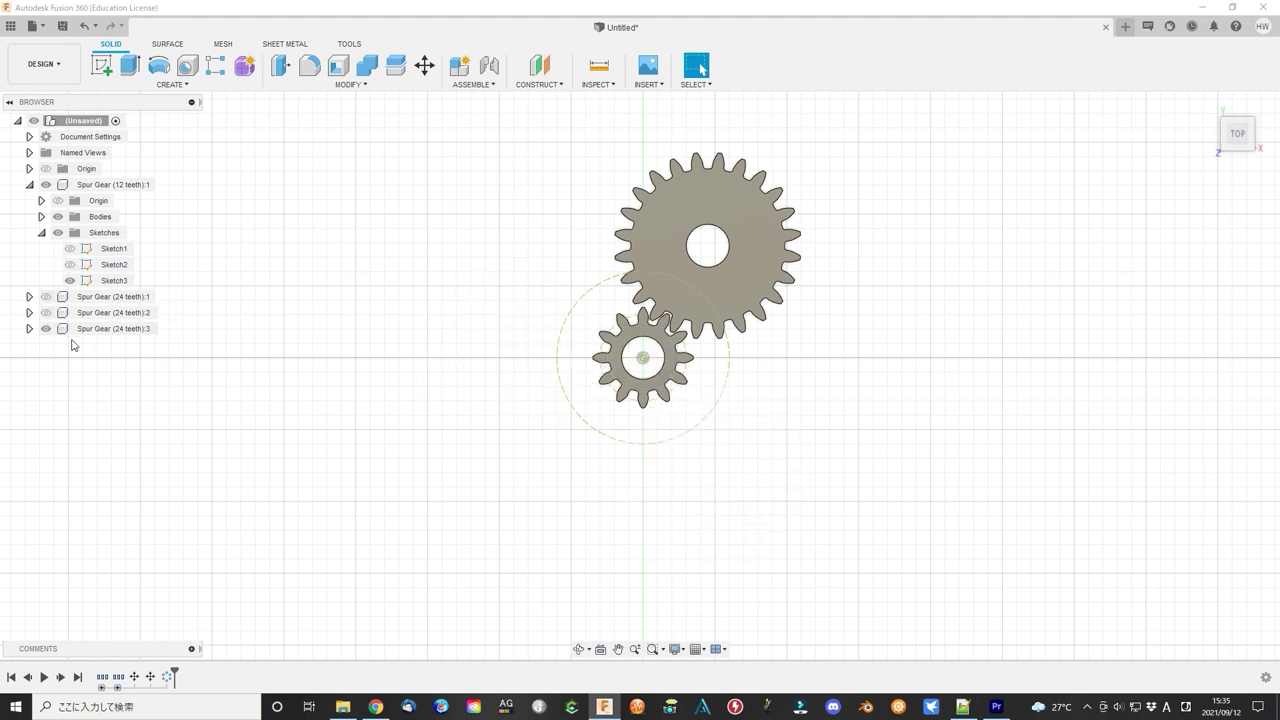
{"action": "left_click", "coordinate": [45, 329]}
{"action": "left_click", "coordinate": [70, 249]}
{"action": "left_click", "coordinate": [70, 265]}
Hide the 12-tooth gear's solid body, leaving only its sketches visible
{"action": "left_click", "coordinate": [41, 216]}
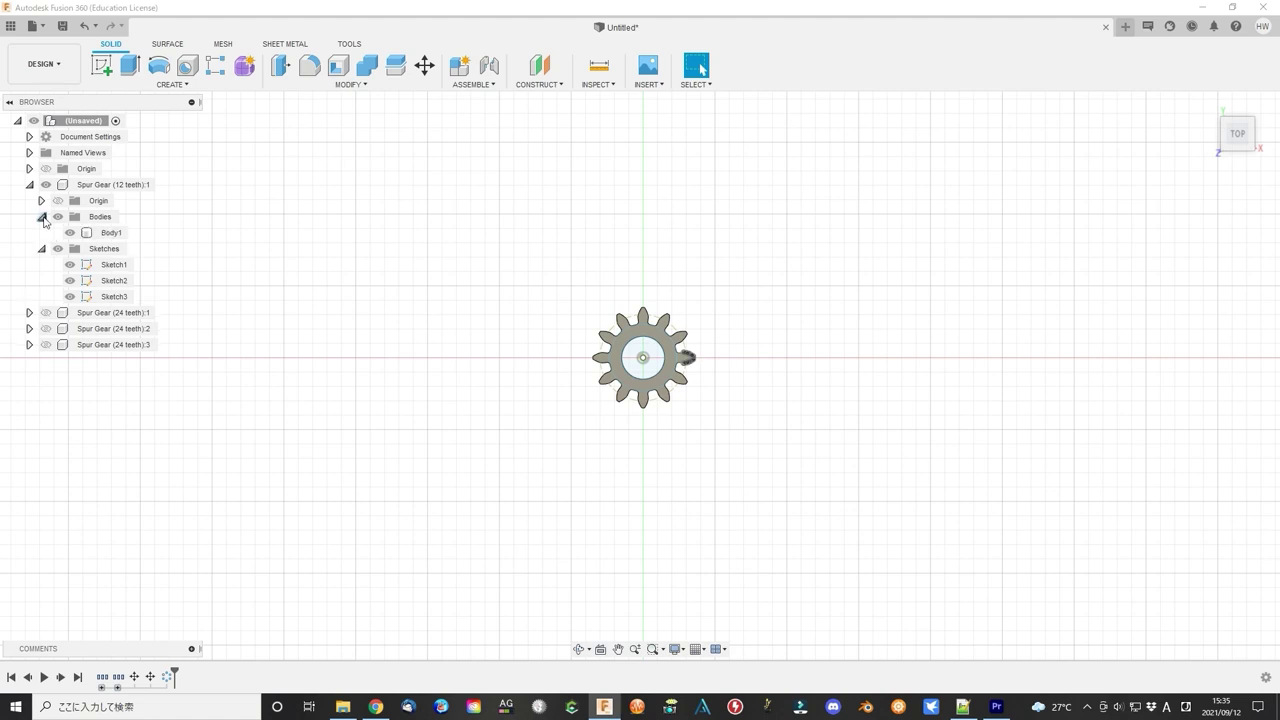
{"action": "left_click", "coordinate": [110, 232]}
{"action": "left_click", "coordinate": [224, 368]}
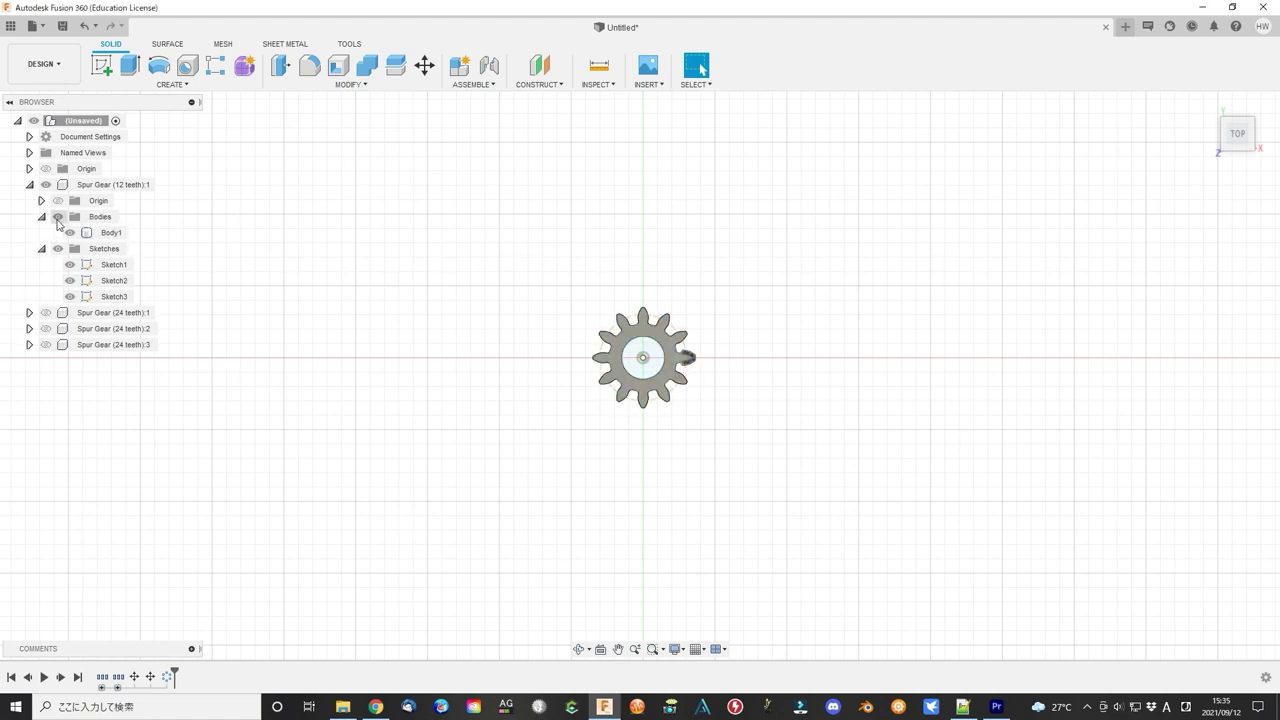
{"action": "left_click", "coordinate": [57, 216]}
{"action": "scroll", "coordinate": [634, 343], "scroll_direction": "up", "scroll_amount": 5}
Extrude the single tooth outline 6 mm into a new body
{"action": "middle_click_drag", "start_coordinate": [899, 505], "coordinate": [877, 469]}
{"action": "left_click", "coordinate": [129, 65]}
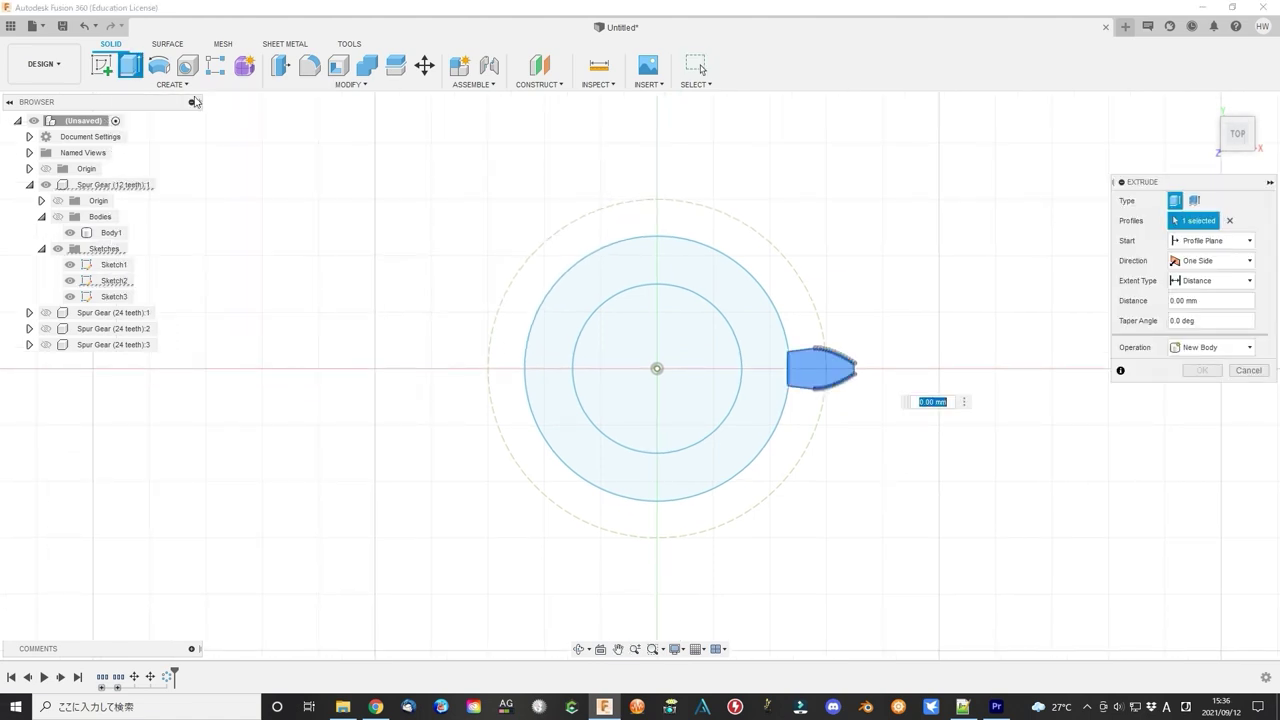
{"action": "left_click", "coordinate": [1213, 300]}
{"action": "type", "text": "6"}
{"action": "left_click", "coordinate": [1202, 370]}
{"action": "middle_click_drag", "start_coordinate": [1043, 397], "coordinate": [983, 451], "text": "shift"}
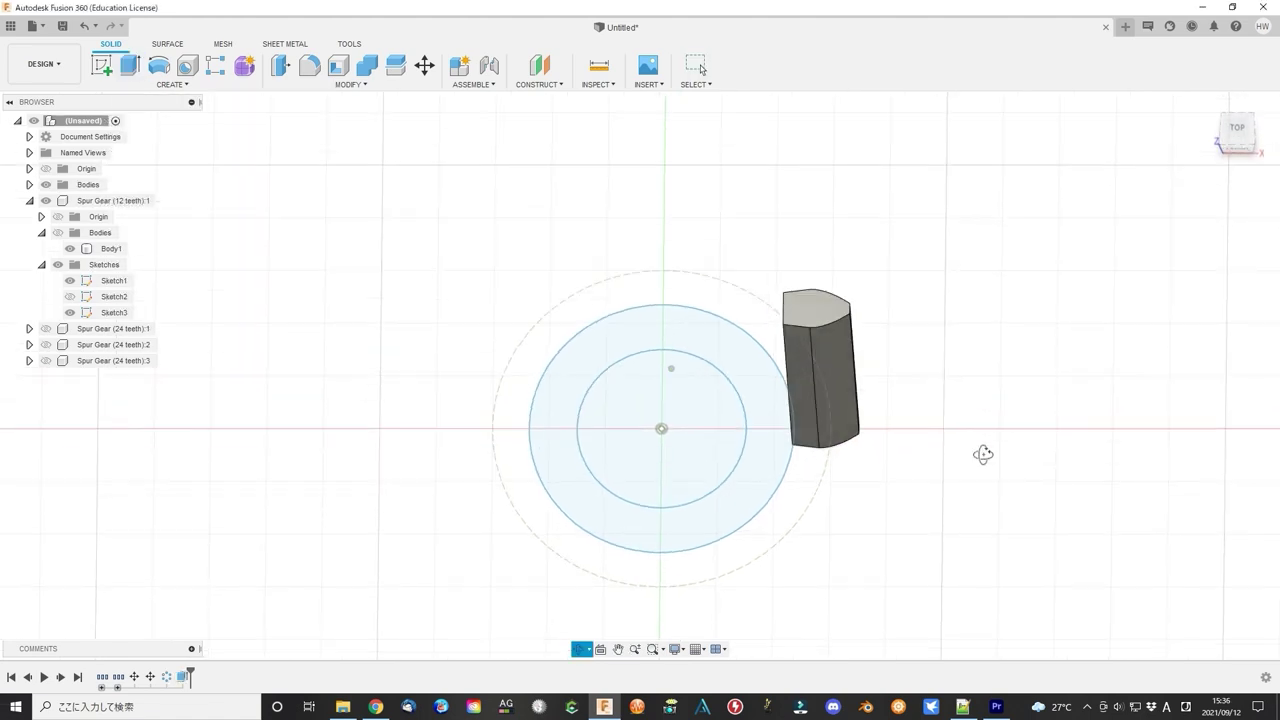
{"action": "left_click", "coordinate": [1238, 132]}
{"action": "scroll", "coordinate": [950, 455], "scroll_direction": "down", "scroll_amount": 4}
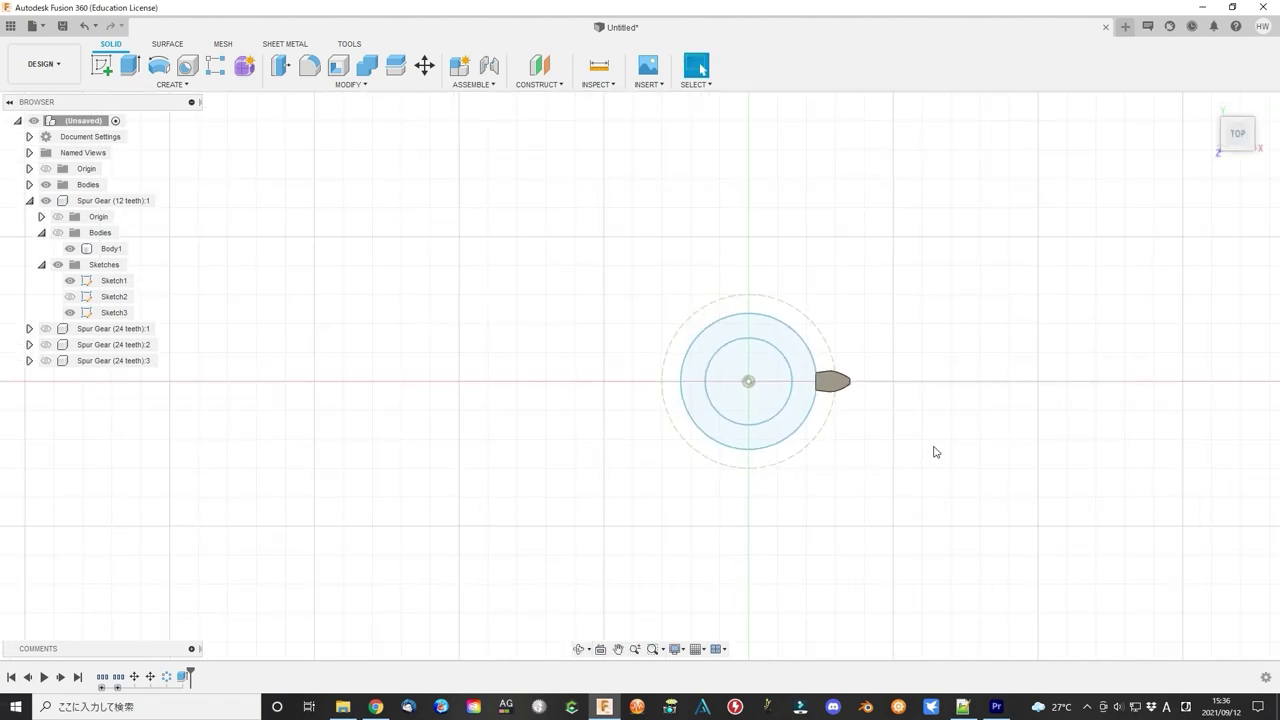
Show the three 24-tooth gears again
{"action": "left_click", "coordinate": [46, 360]}
{"action": "left_click", "coordinate": [46, 344]}
{"action": "left_click", "coordinate": [46, 328]}
{"action": "scroll", "coordinate": [270, 410], "scroll_direction": "down", "scroll_amount": 2}
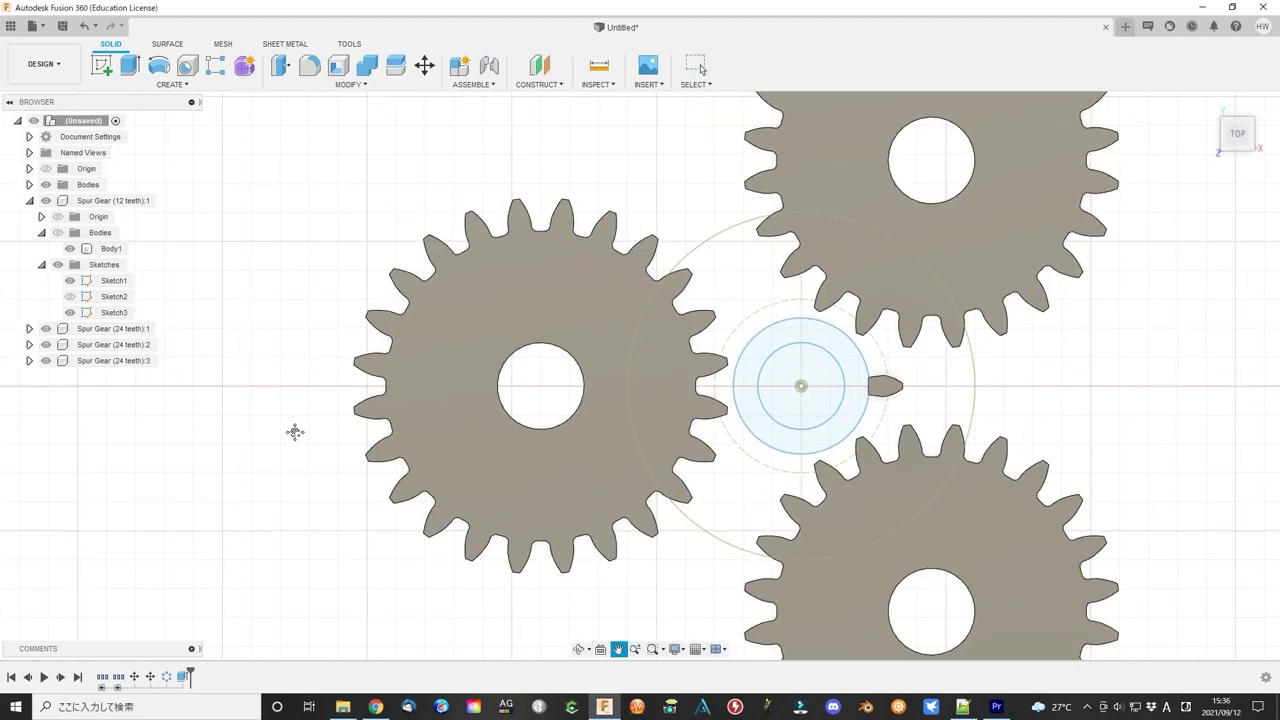
Move the tooth body 18 mm to the left along X
{"action": "middle_click_drag", "start_coordinate": [240, 296], "coordinate": [308, 306]}
{"action": "key", "text": "m"}
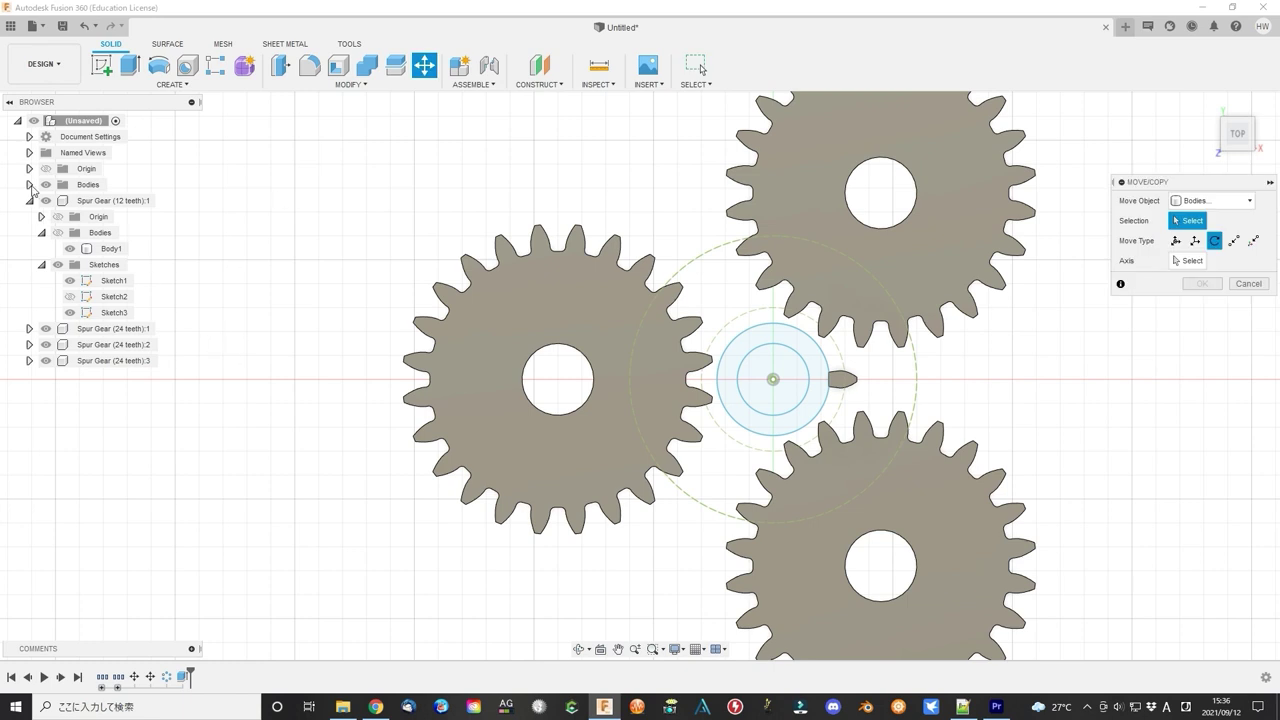
{"action": "left_click", "coordinate": [842, 379]}
{"action": "left_click", "coordinate": [1176, 240]}
{"action": "left_click_drag", "start_coordinate": [866, 381], "coordinate": [432, 380]}
{"action": "scroll", "coordinate": [355, 420], "scroll_direction": "up", "scroll_amount": 3}
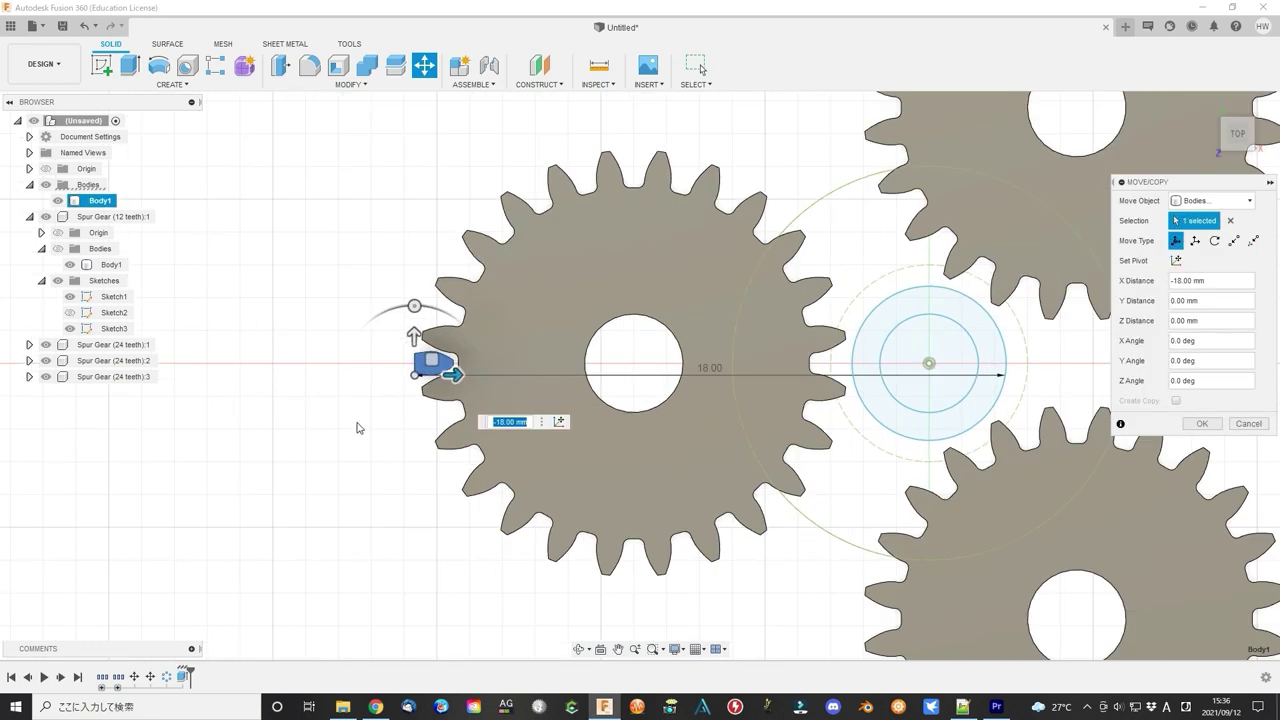
{"action": "scroll", "coordinate": [409, 477], "scroll_direction": "down", "scroll_amount": 4}
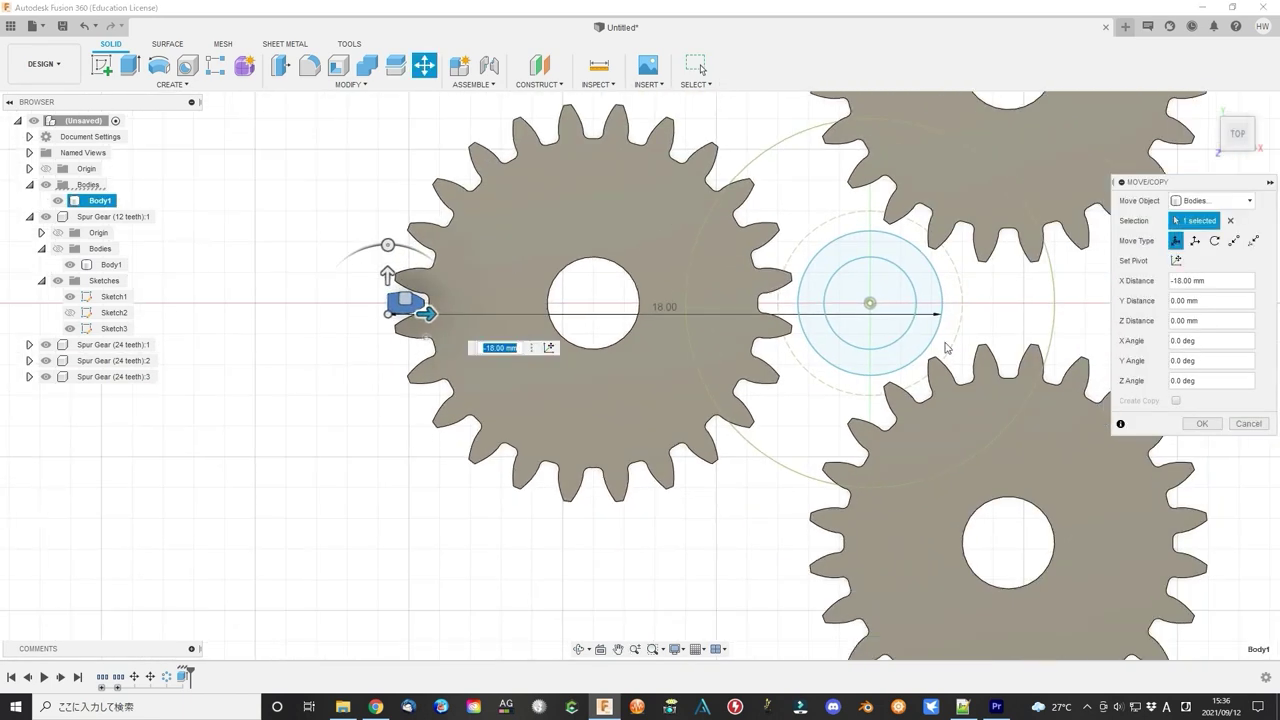
{"action": "key", "text": "Return"}
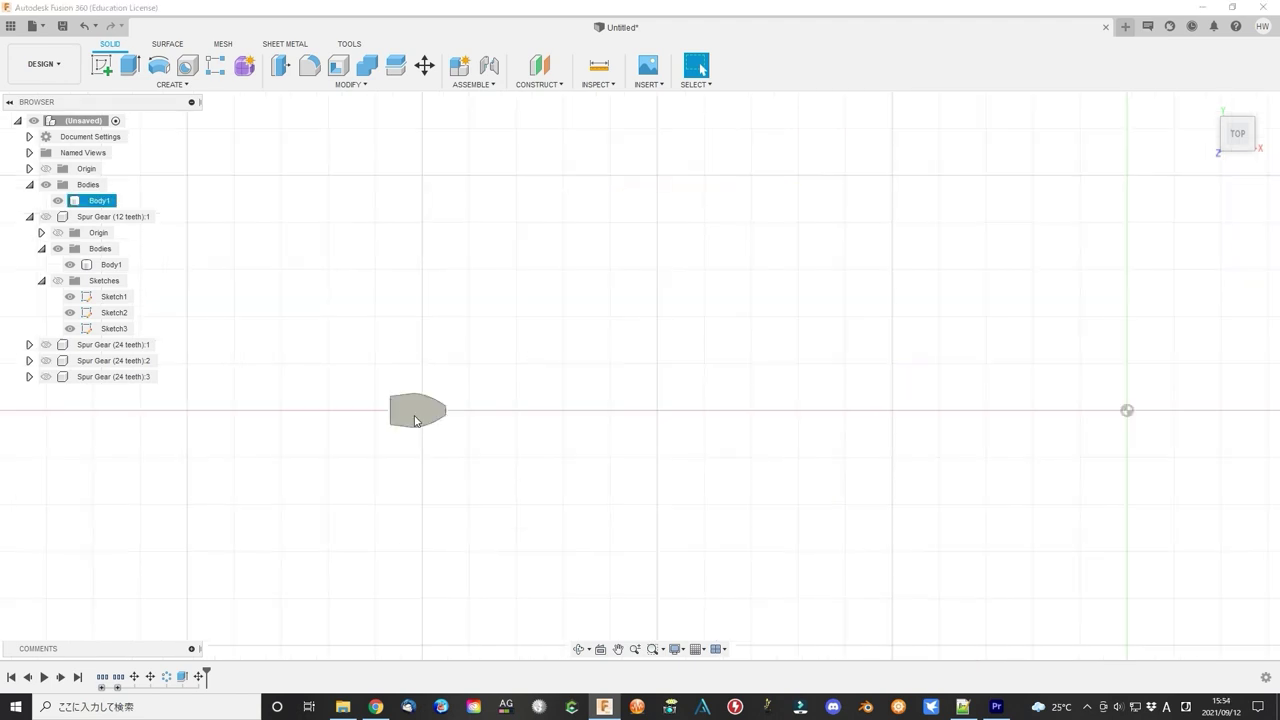
Start a sketch on the tooth's face and draw a centre circle at the origin
{"action": "right_click", "coordinate": [414, 412]}
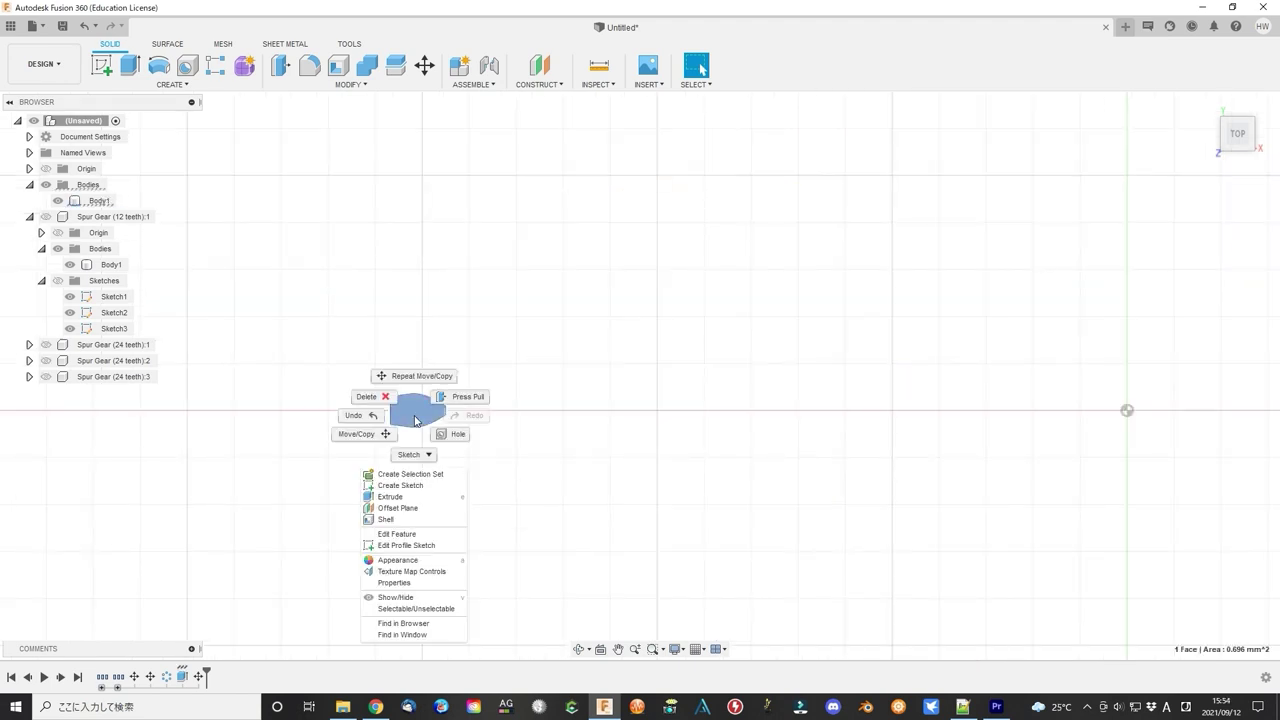
{"action": "left_click", "coordinate": [430, 485]}
{"action": "scroll", "coordinate": [806, 466], "scroll_direction": "down", "scroll_amount": 3}
{"action": "middle_click_drag", "start_coordinate": [934, 486], "coordinate": [691, 489]}
{"action": "left_click", "coordinate": [159, 65]}
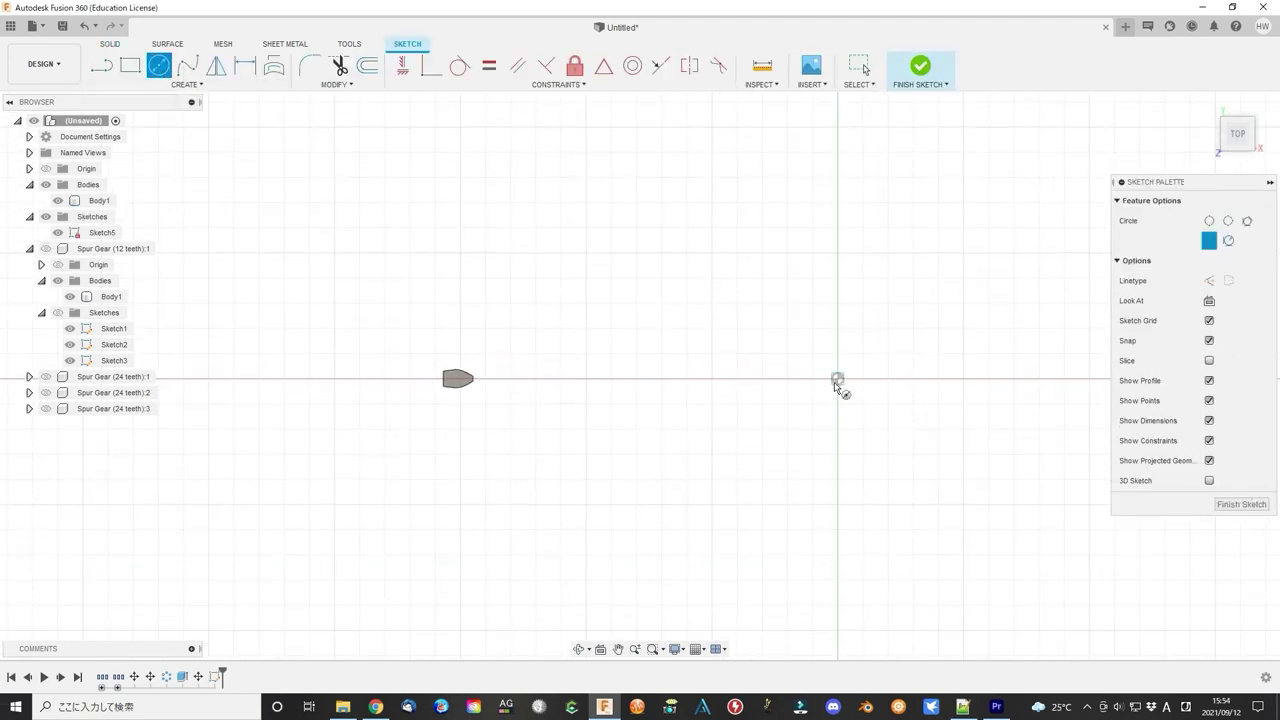
{"action": "left_click", "coordinate": [838, 379]}
{"action": "scroll", "coordinate": [452, 400], "scroll_direction": "up", "scroll_amount": 3}
{"action": "scroll", "coordinate": [447, 397], "scroll_direction": "up", "scroll_amount": 2}
{"action": "left_click", "coordinate": [427, 342]}
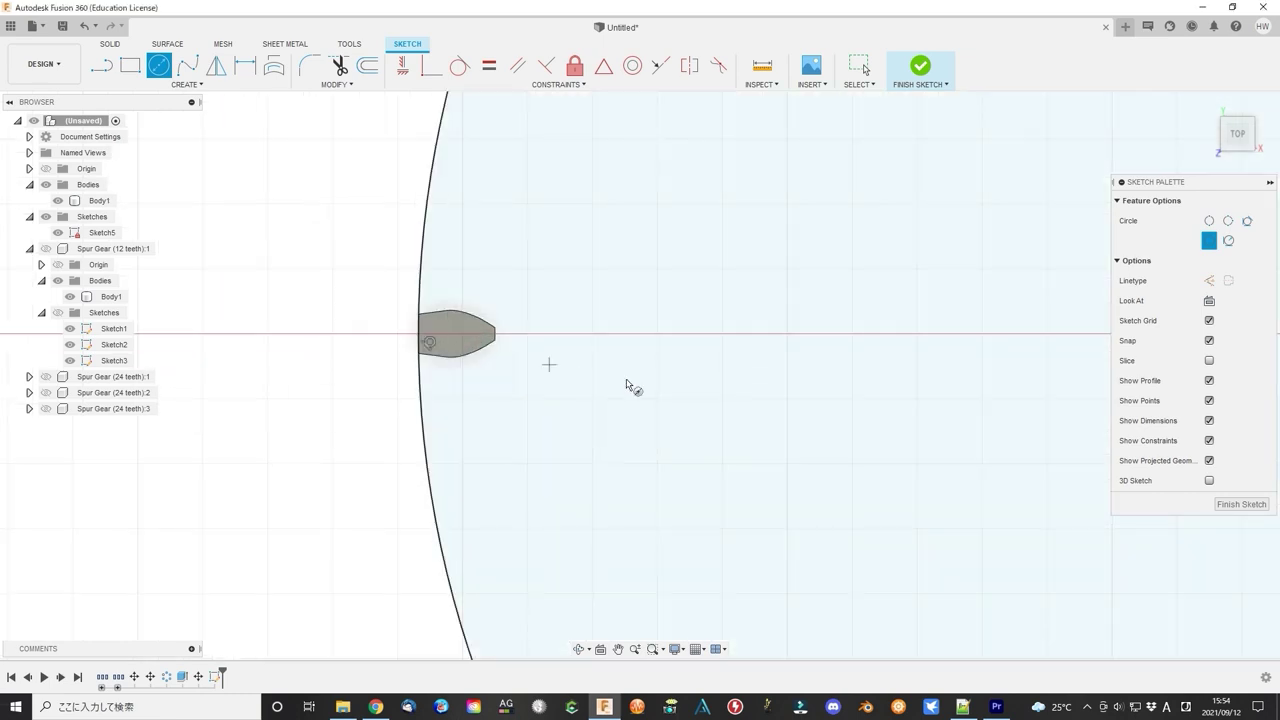
Add a second, larger concentric circle at the origin, 35 mm across
{"action": "scroll", "coordinate": [943, 477], "scroll_direction": "down", "scroll_amount": 4}
{"action": "middle_click_drag", "start_coordinate": [943, 477], "coordinate": [609, 417]}
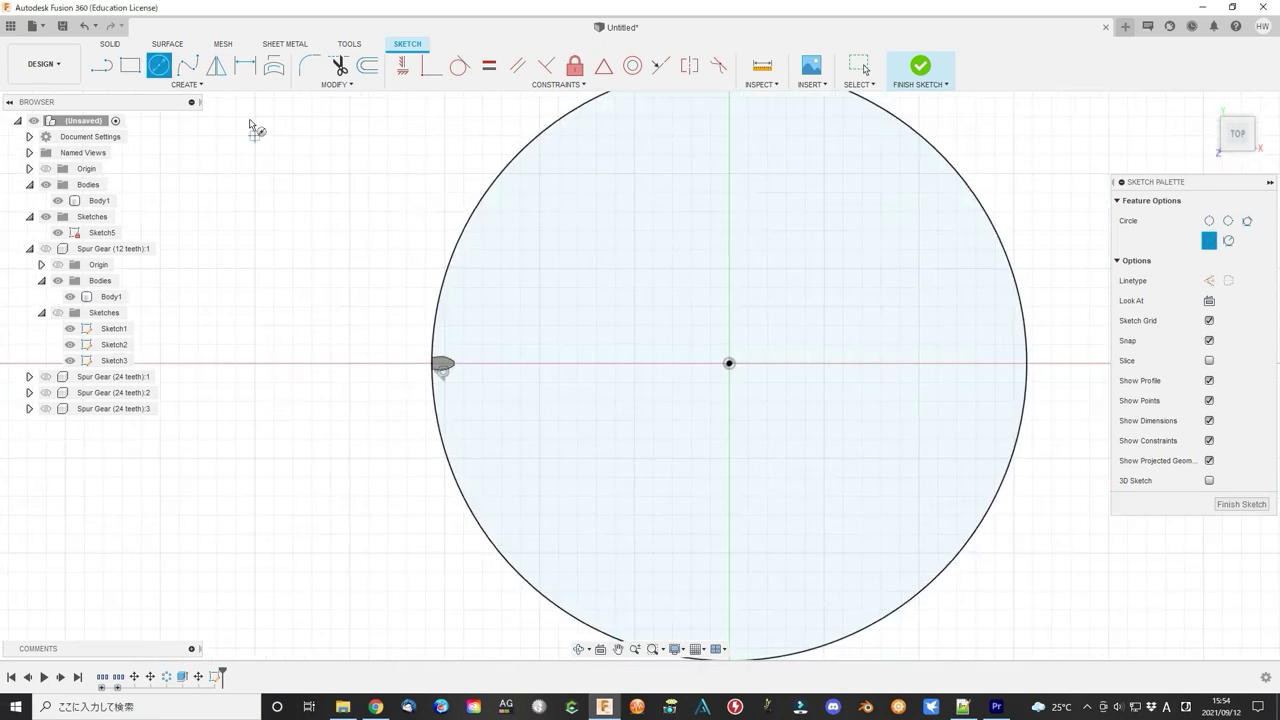
{"action": "left_click", "coordinate": [729, 363]}
{"action": "key", "text": "Escape"}
{"action": "left_click", "coordinate": [411, 396]}
Finish the sketch and extrude the ring between the circles -2 mm, joined to the tooth
{"action": "left_click", "coordinate": [1241, 444]}
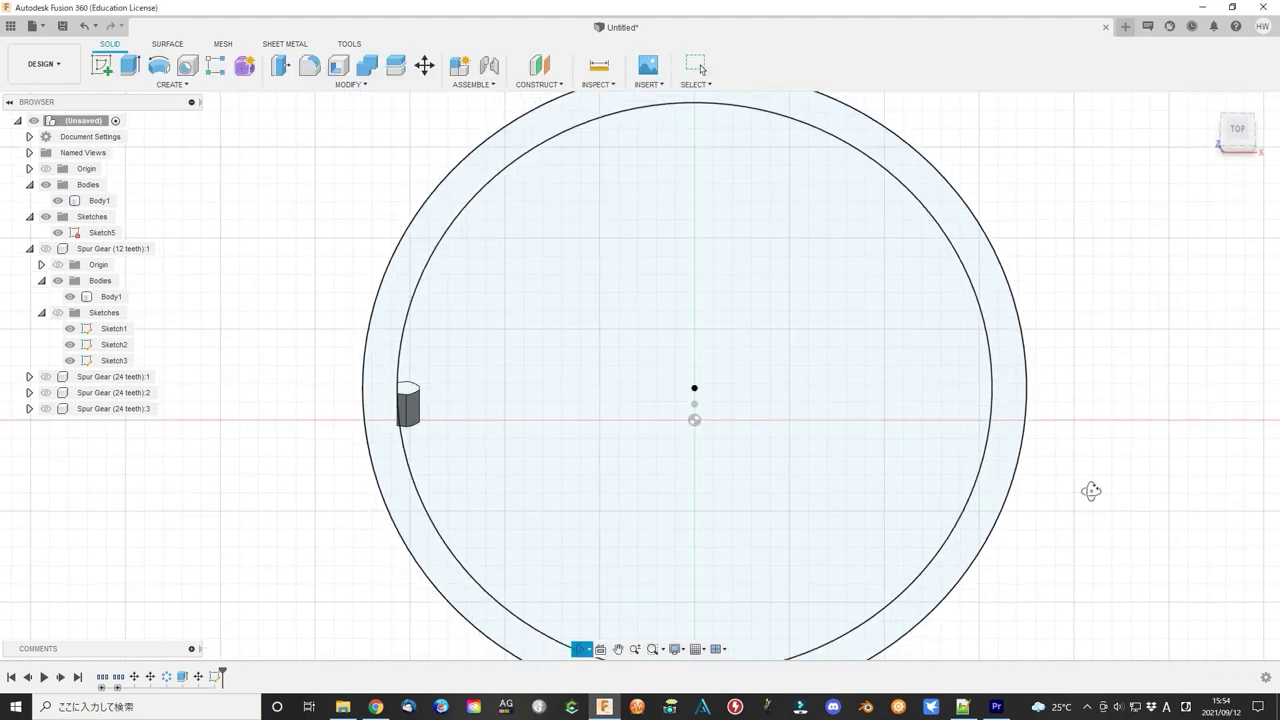
{"action": "key", "text": "e"}
{"action": "left_click", "coordinate": [384, 370]}
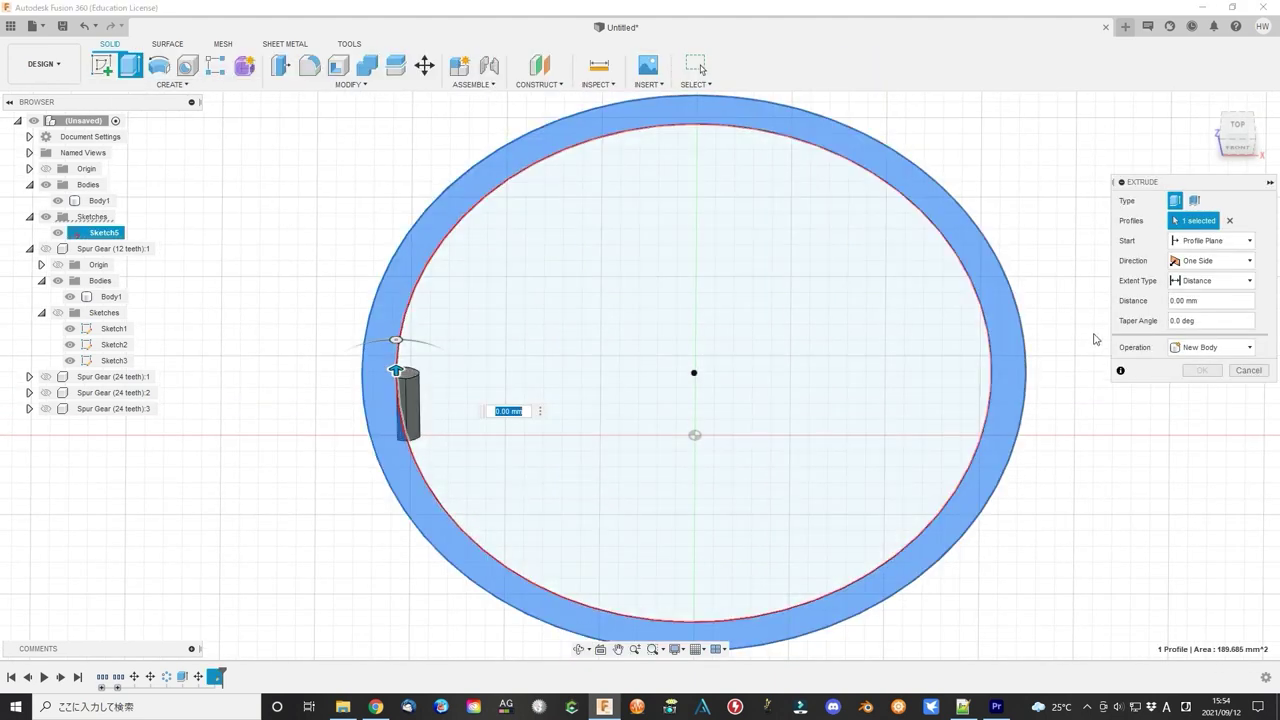
{"action": "type", "text": "-2"}
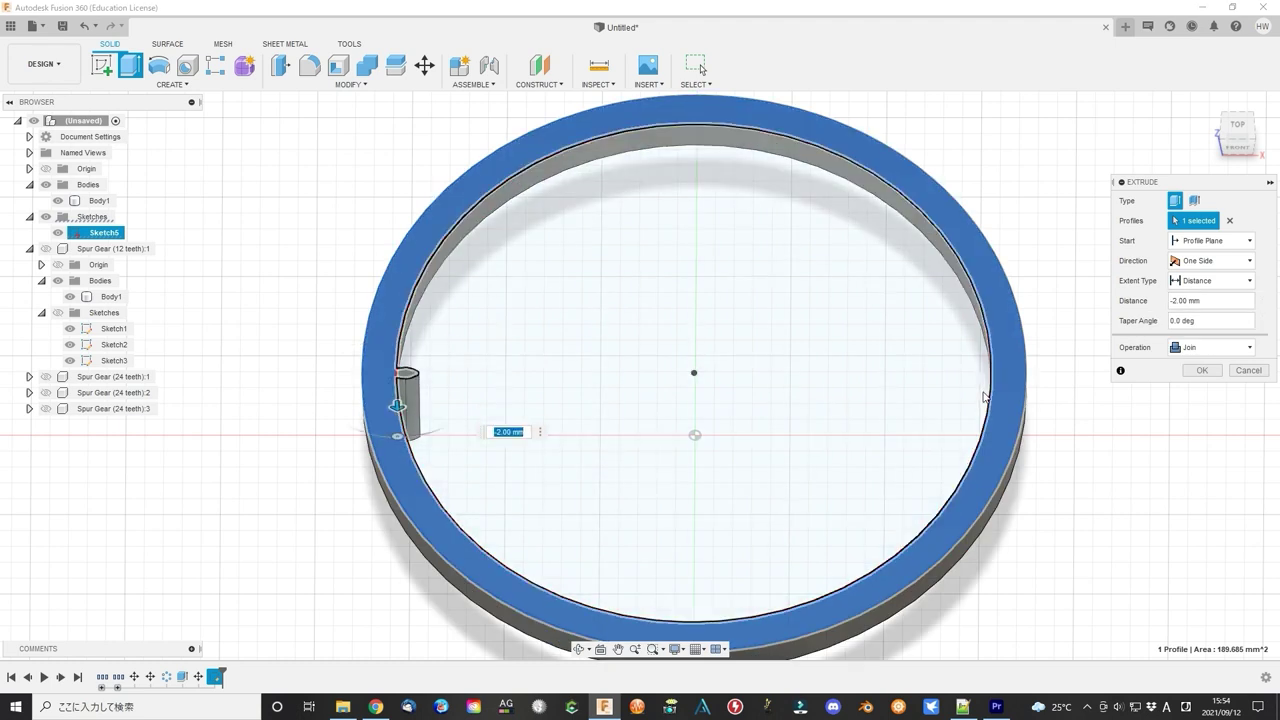
{"action": "left_click", "coordinate": [1214, 302]}
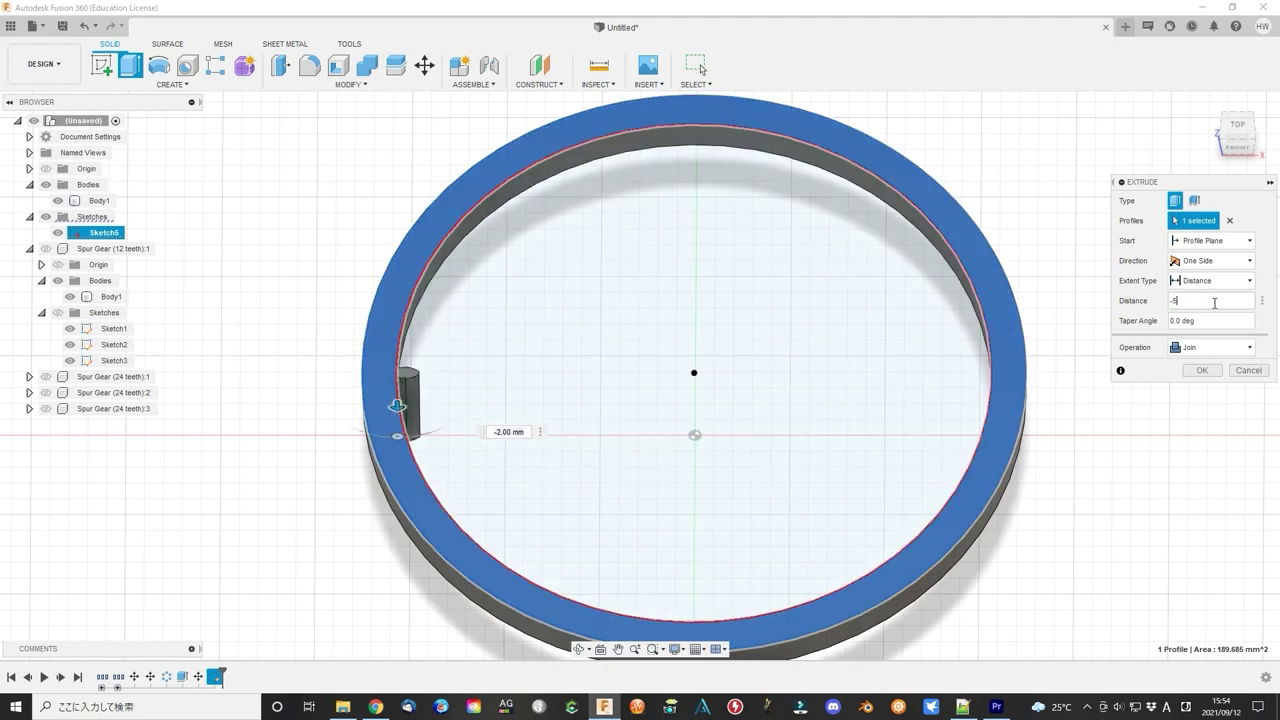
{"action": "left_click", "coordinate": [1204, 374]}
Select the tooth's two base edges for a fillet
{"action": "middle_click_drag", "start_coordinate": [1150, 400], "coordinate": [700, 400], "text": "shift"}
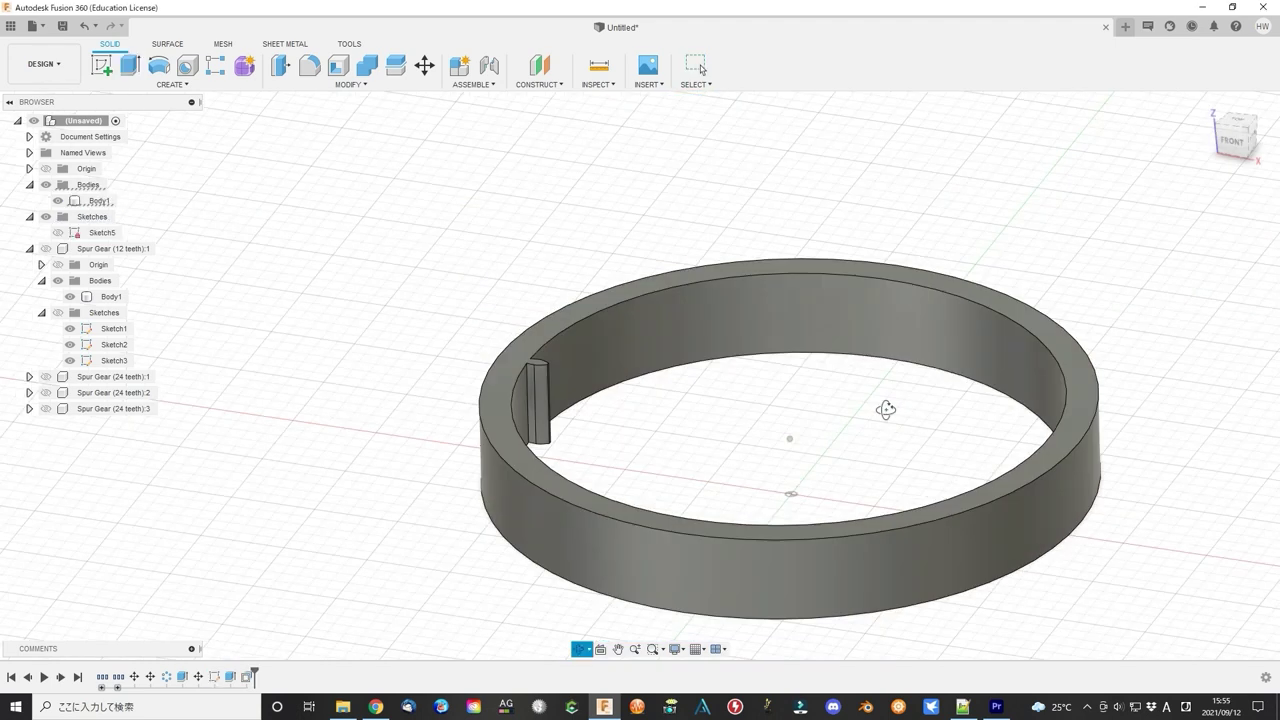
{"action": "scroll", "coordinate": [500, 350], "scroll_direction": "up", "scroll_amount": 10}
{"action": "key", "text": "f"}
{"action": "left_click", "coordinate": [398, 418]}
{"action": "scroll", "coordinate": [611, 480], "scroll_direction": "down", "scroll_amount": 5}
{"action": "middle_click_drag", "start_coordinate": [611, 480], "coordinate": [667, 383], "text": "shift"}
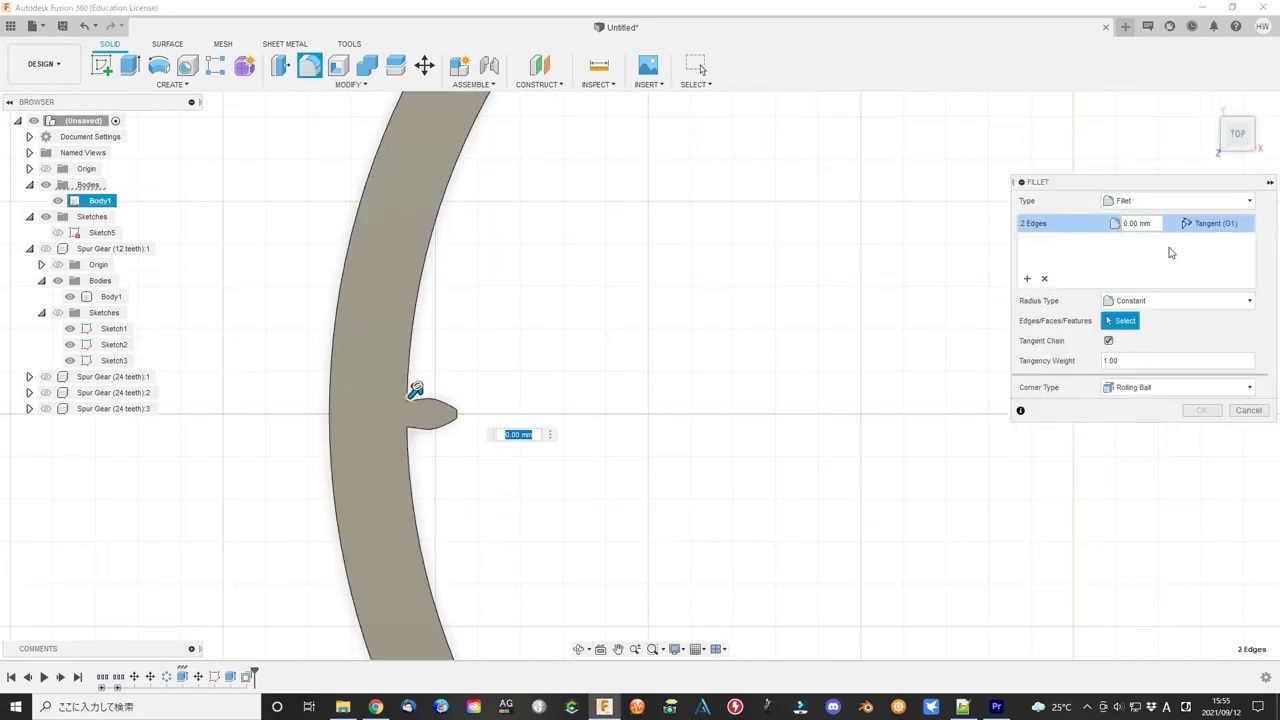
Apply a 0.3 mm fillet to the tooth's base edges
{"action": "type", "text": ".3"}
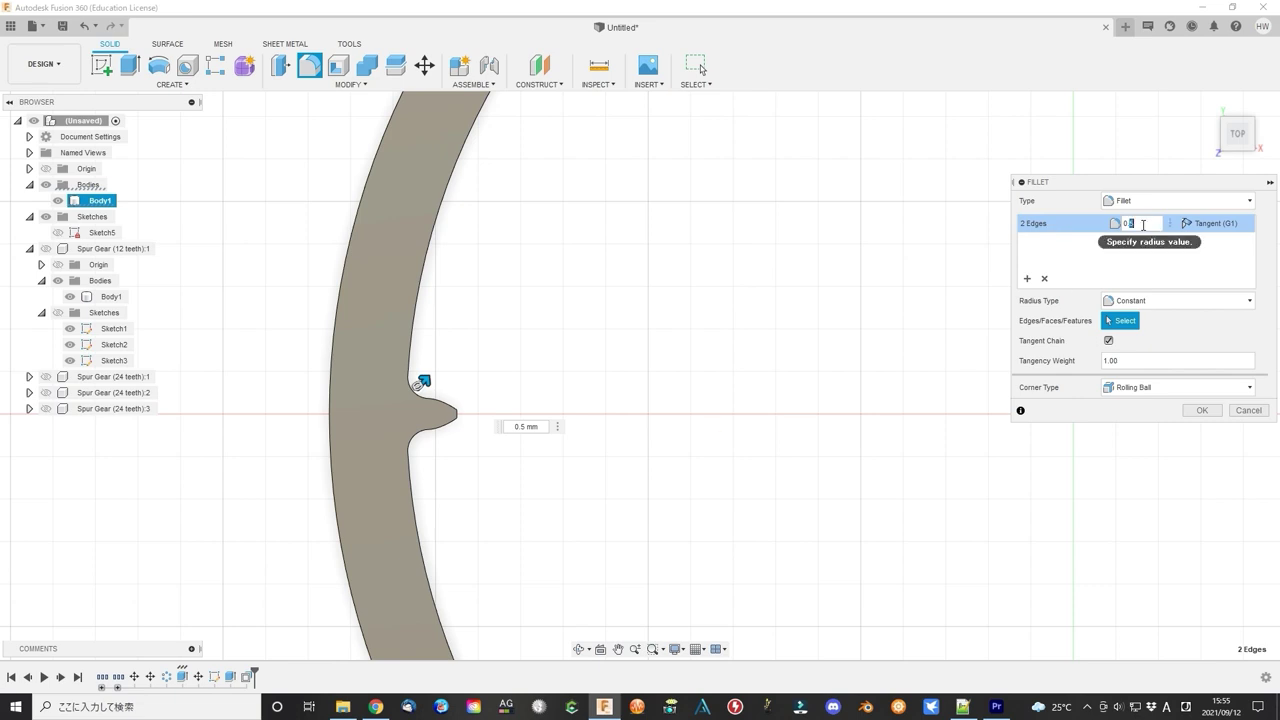
{"action": "left_click", "coordinate": [1202, 410]}
{"action": "key", "text": "F6"}
Circular-pattern the toothed ring body 60 times around the centre axis
{"action": "left_click", "coordinate": [172, 84]}
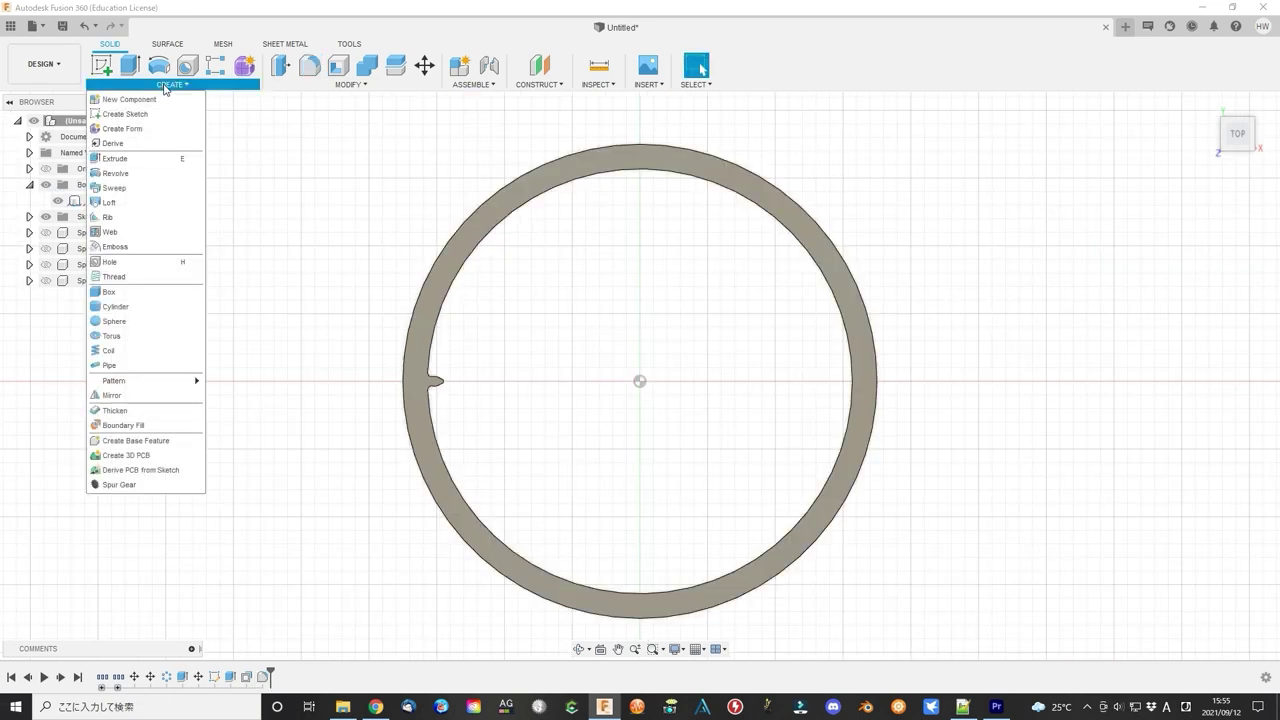
{"action": "mouse_move", "coordinate": [194, 400]}
{"action": "left_click", "coordinate": [251, 400]}
{"action": "left_click", "coordinate": [421, 371]}
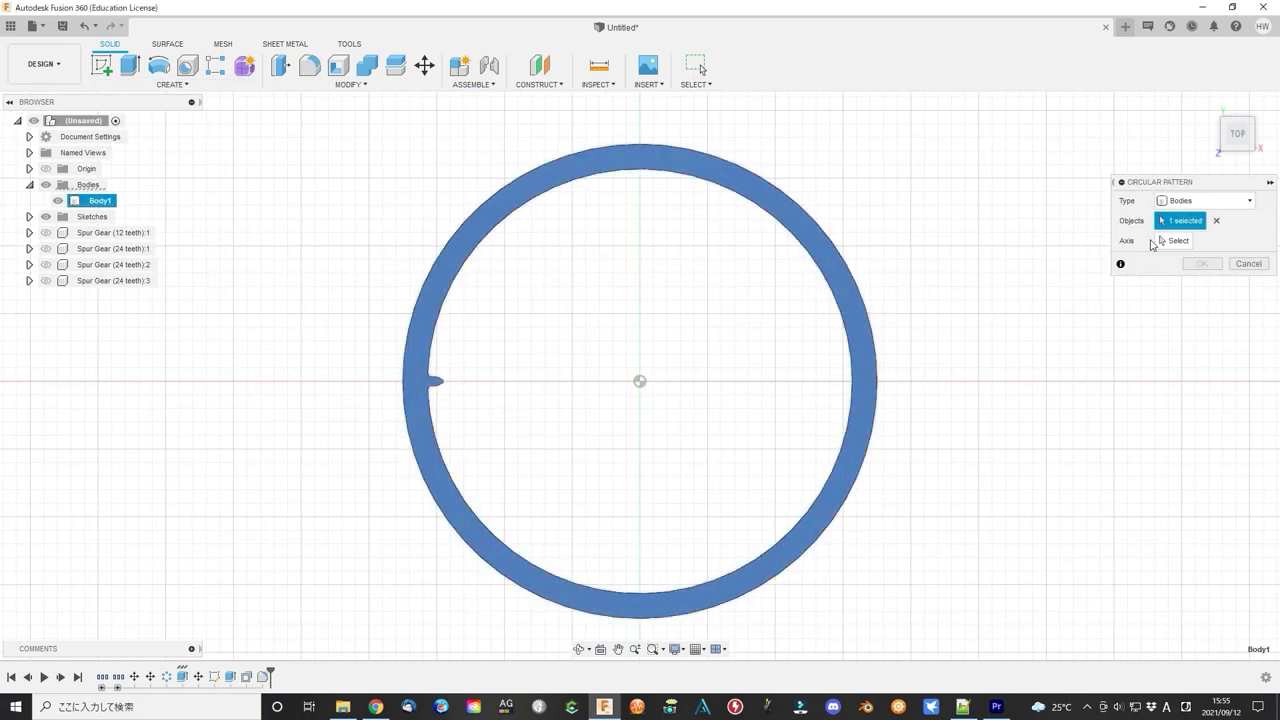
{"action": "left_click", "coordinate": [850, 350]}
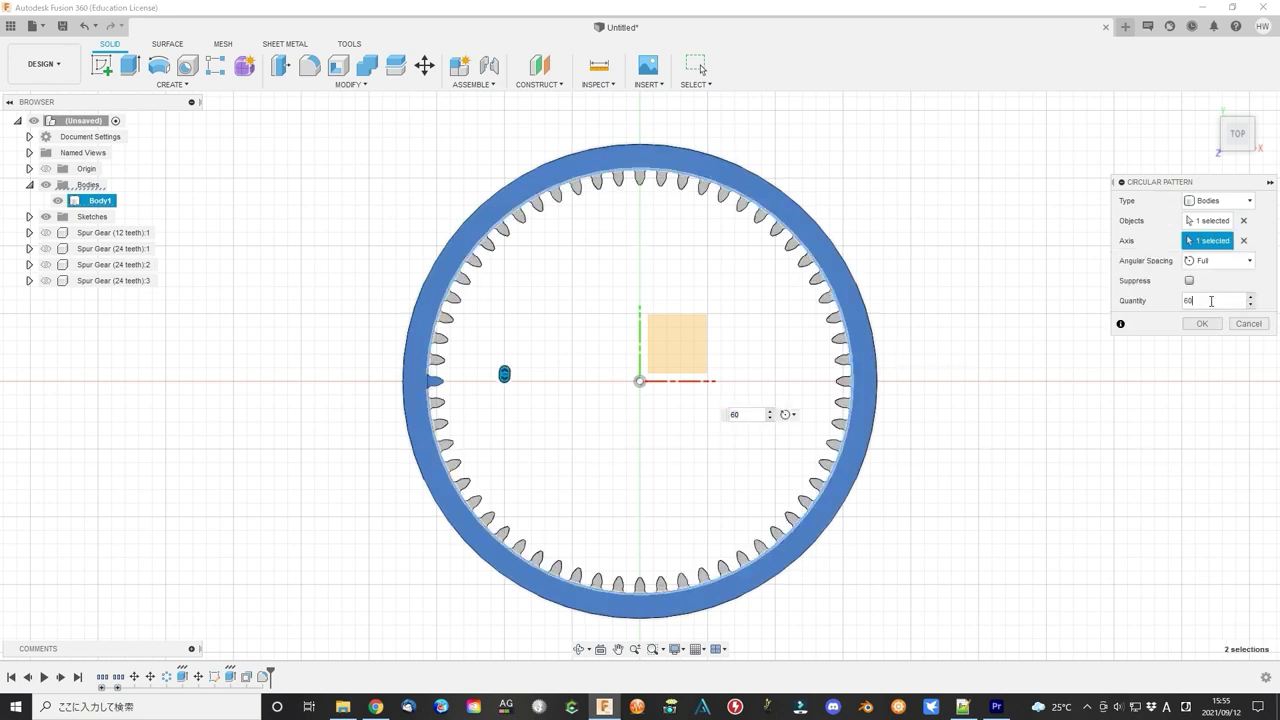
{"action": "left_click", "coordinate": [1202, 323]}
Combine the patterned teeth into Body1 as one ring gear
{"action": "left_click", "coordinate": [367, 65]}
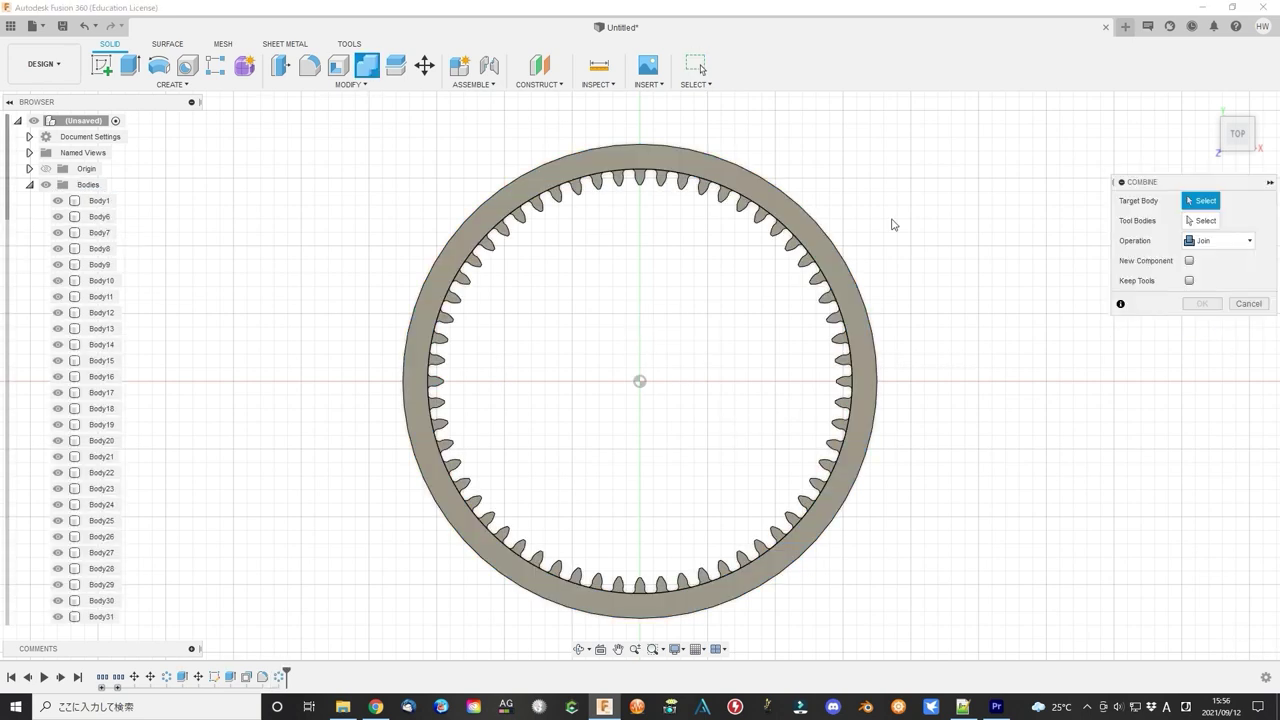
{"action": "left_click", "coordinate": [100, 200]}
{"action": "scroll", "coordinate": [86, 592], "scroll_direction": "down", "scroll_amount": 5}
{"action": "scroll", "coordinate": [86, 592], "scroll_direction": "down", "scroll_amount": 5}
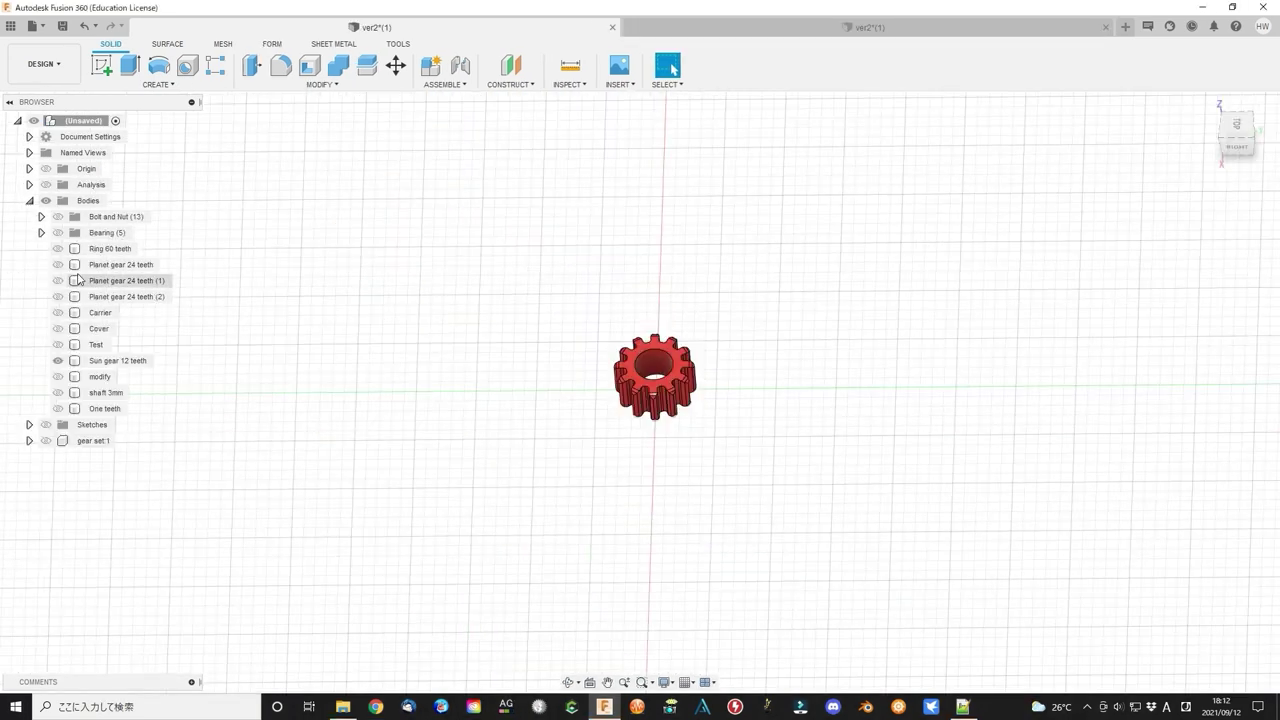
Show the three planet gears and the 60-tooth ring housing in the home view
{"action": "left_click", "coordinate": [57, 264]}
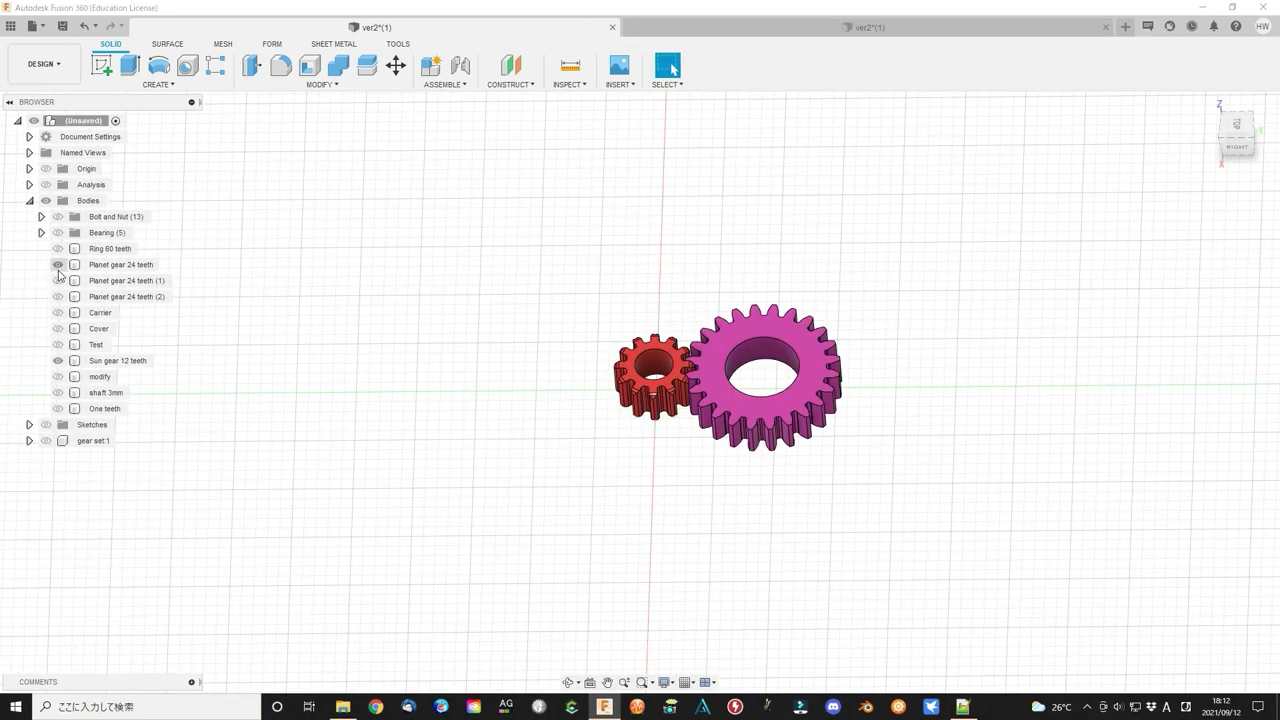
{"action": "left_click", "coordinate": [57, 280]}
{"action": "left_click", "coordinate": [57, 296]}
{"action": "left_click", "coordinate": [57, 248]}
{"action": "left_click", "coordinate": [1209, 105]}
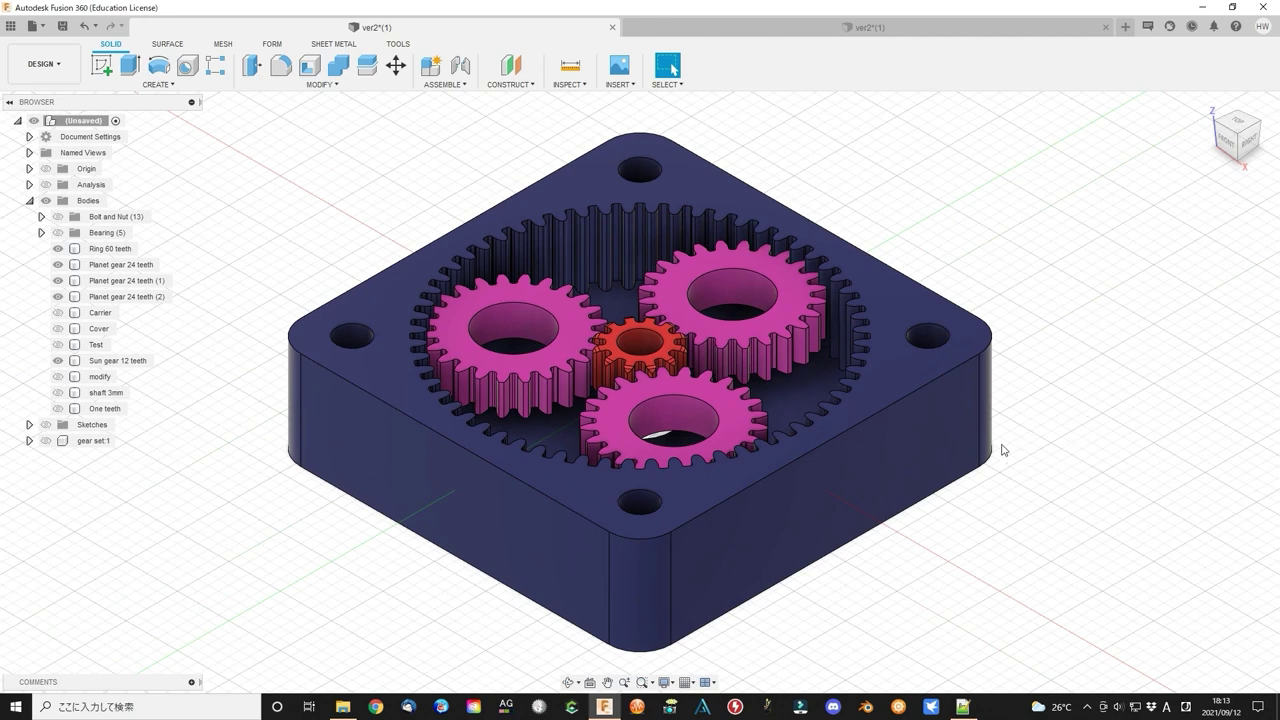
Show the carrier, the cover and the bearing in the cover's centre hole
{"action": "left_click", "coordinate": [57, 312]}
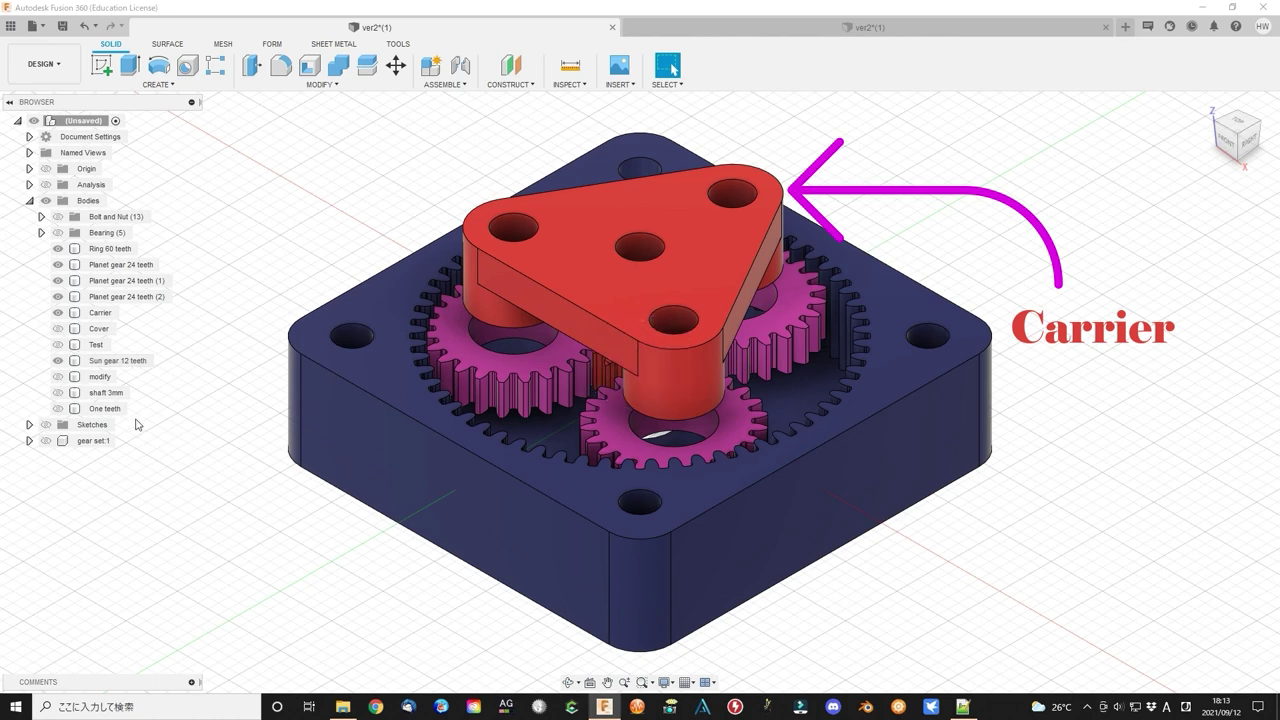
{"action": "left_click", "coordinate": [57, 328]}
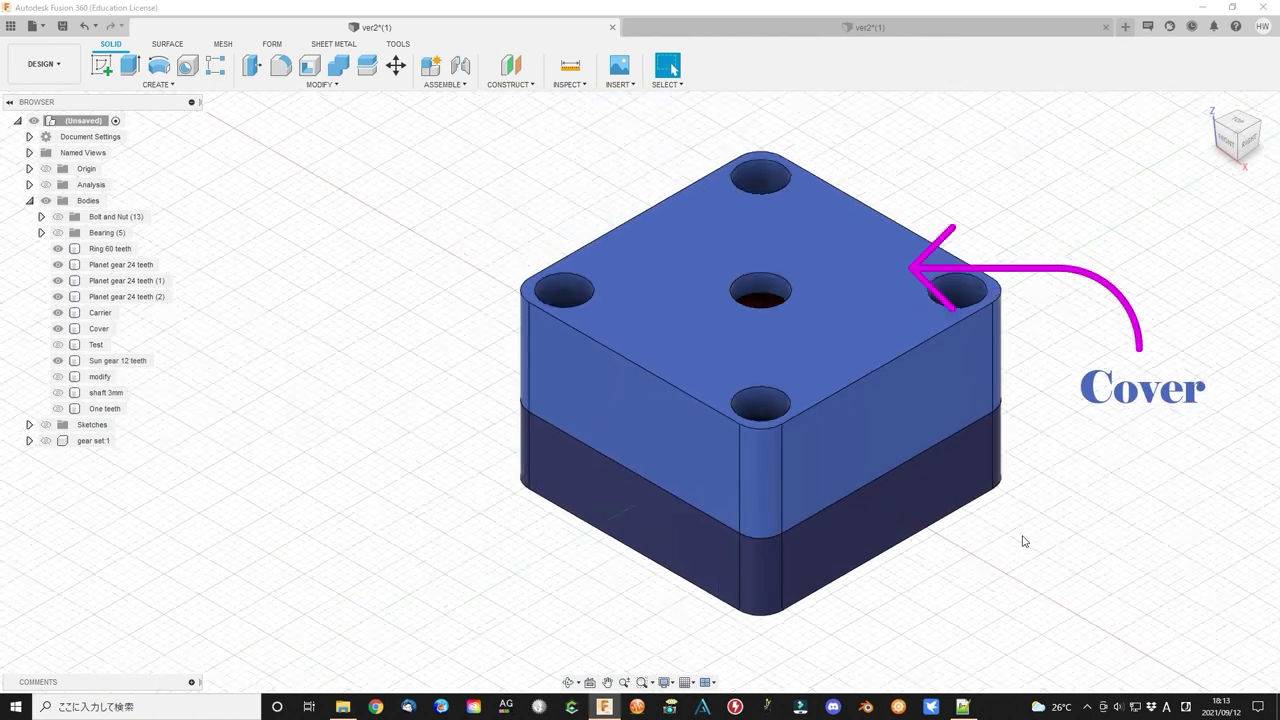
{"action": "middle_click_drag", "start_coordinate": [1023, 541], "coordinate": [1000, 540], "text": "shift"}
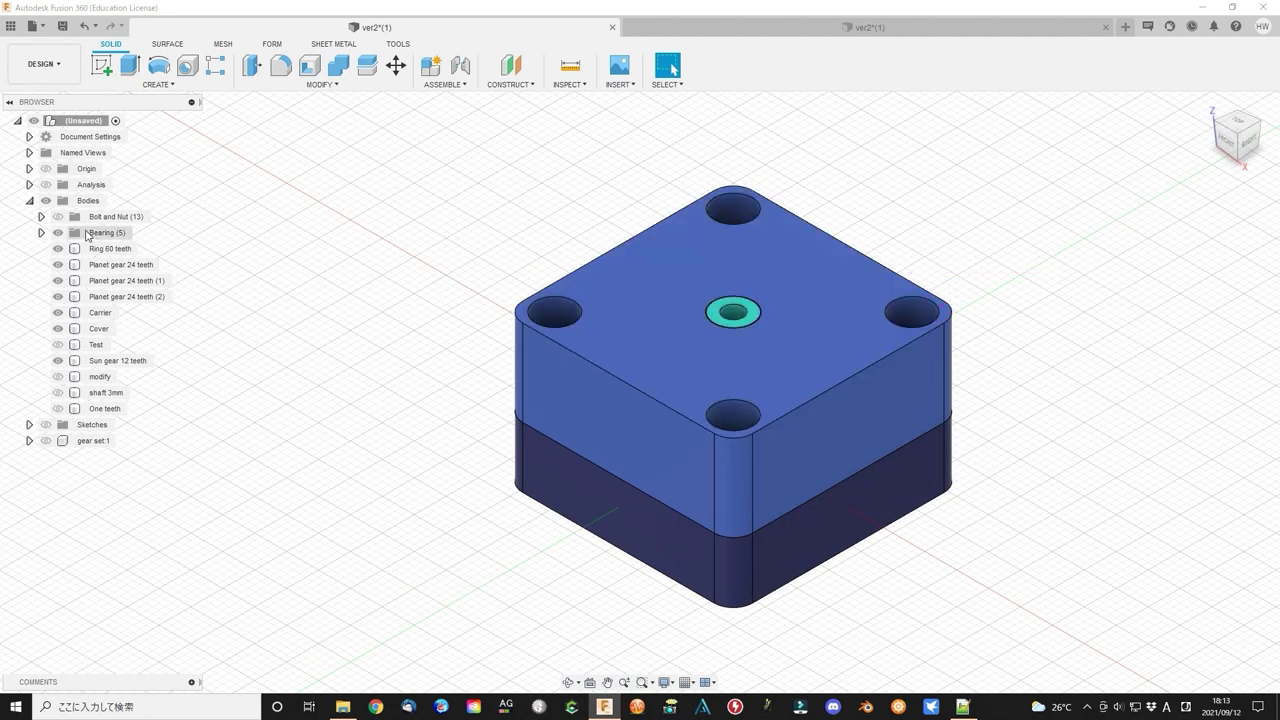
{"action": "left_click", "coordinate": [58, 217]}
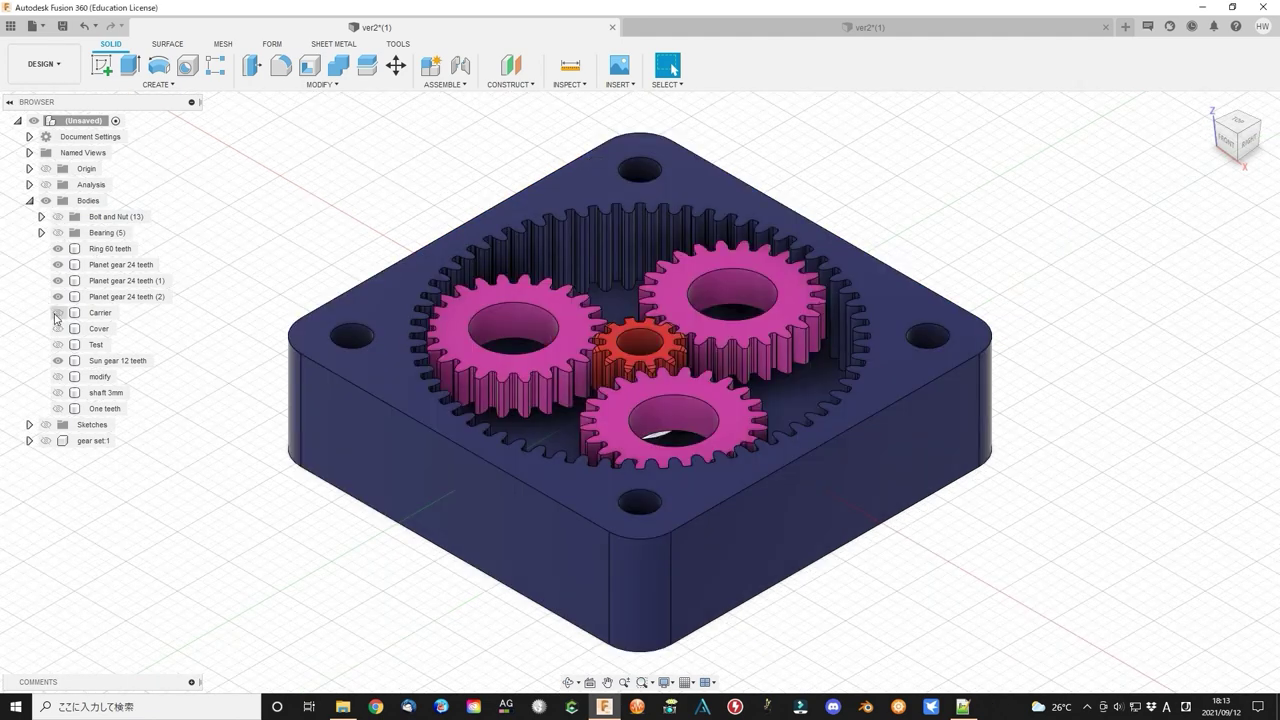
Turn the Carrier back on over the planet gears
{"action": "left_click", "coordinate": [57, 313]}
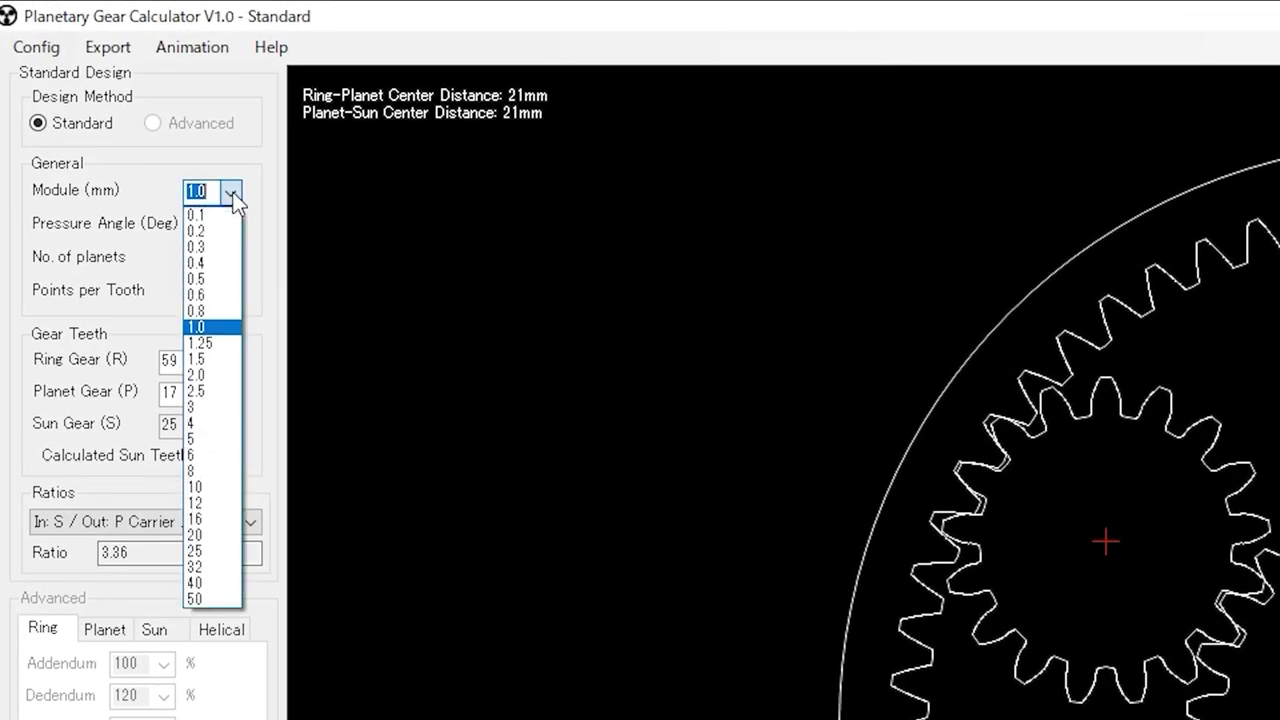
Set the module to 0.8 and the ring gear to 42 teeth
{"action": "left_click", "coordinate": [209, 309]}
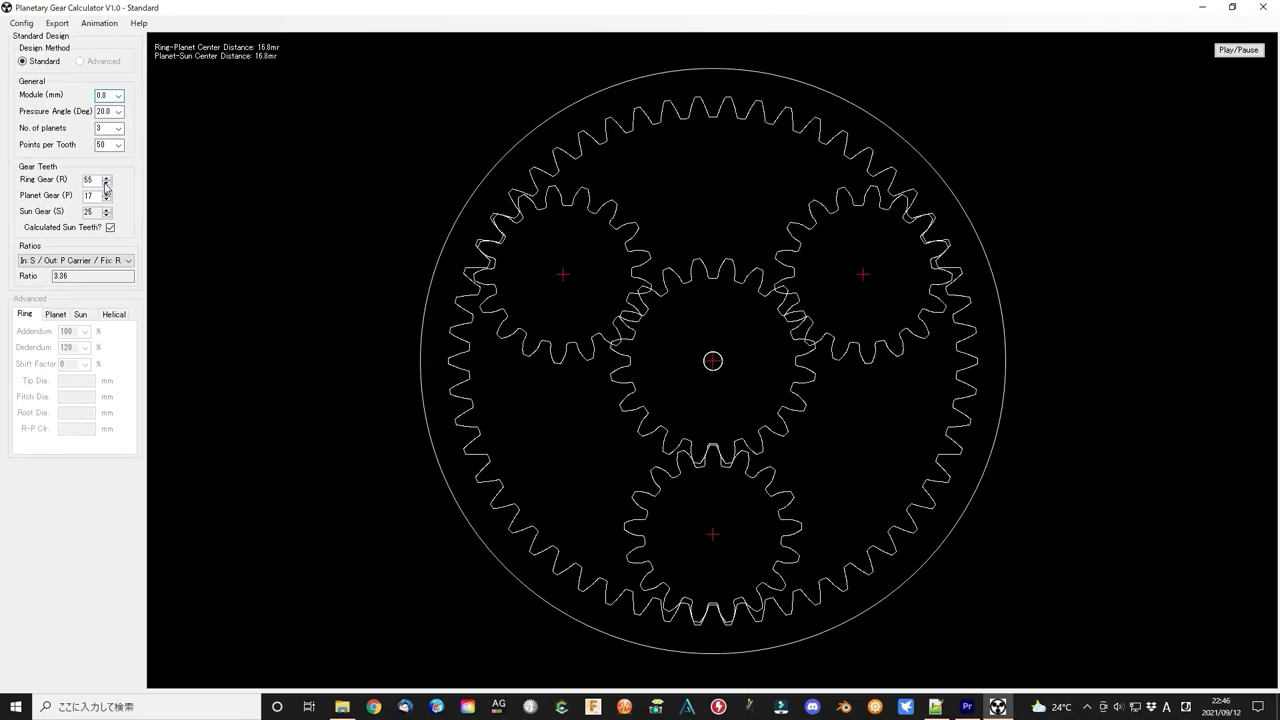
{"action": "left_click_drag", "start_coordinate": [106, 185], "coordinate": [106, 185]}
{"action": "left_click", "coordinate": [106, 178]}
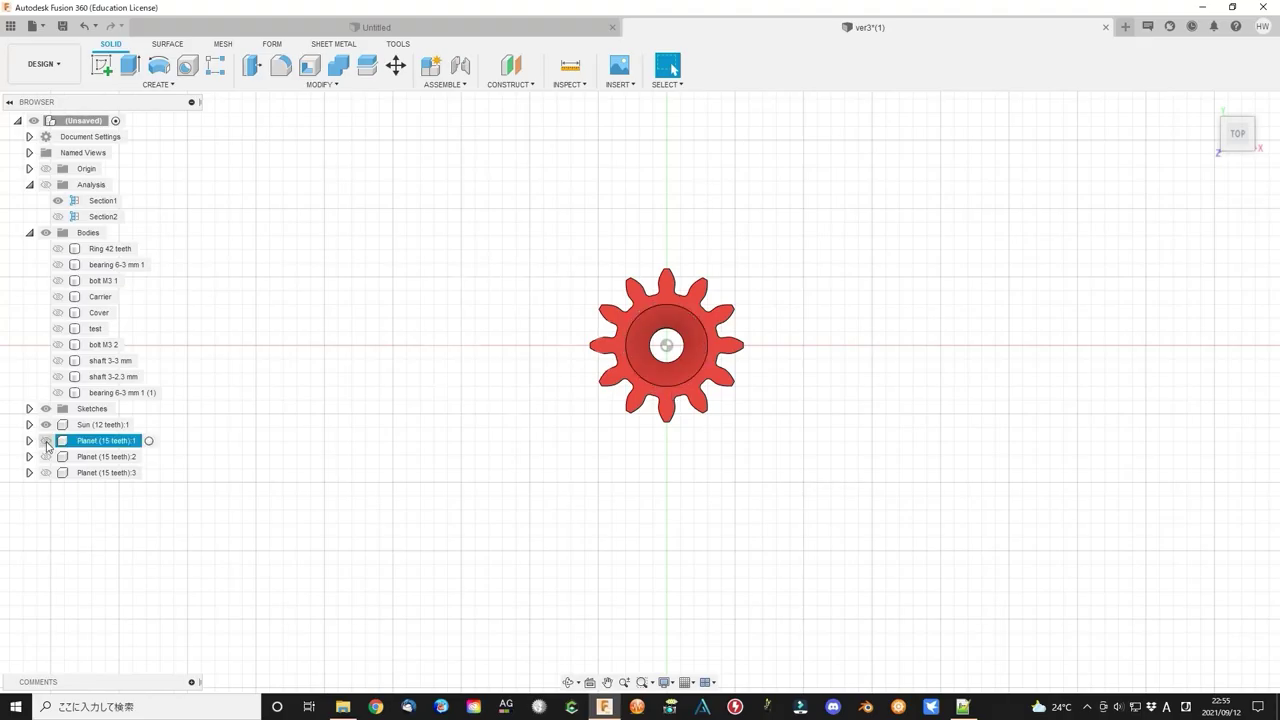
Show the three 15-tooth planet gears and return to the home view
{"action": "left_click", "coordinate": [46, 441]}
{"action": "left_click", "coordinate": [46, 457]}
{"action": "left_click", "coordinate": [46, 473]}
{"action": "left_click", "coordinate": [58, 249]}
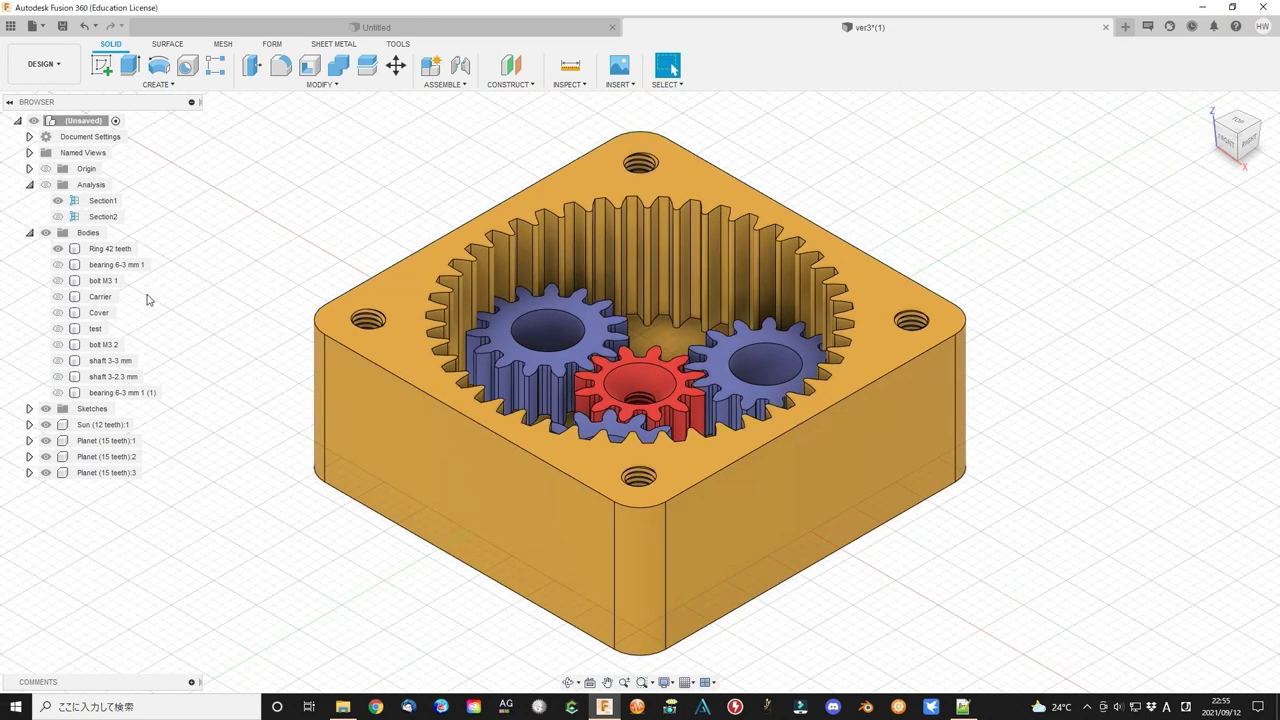
Show the carrier and cover, then view the section cut from the front
{"action": "left_click", "coordinate": [58, 297]}
{"action": "left_click", "coordinate": [58, 313]}
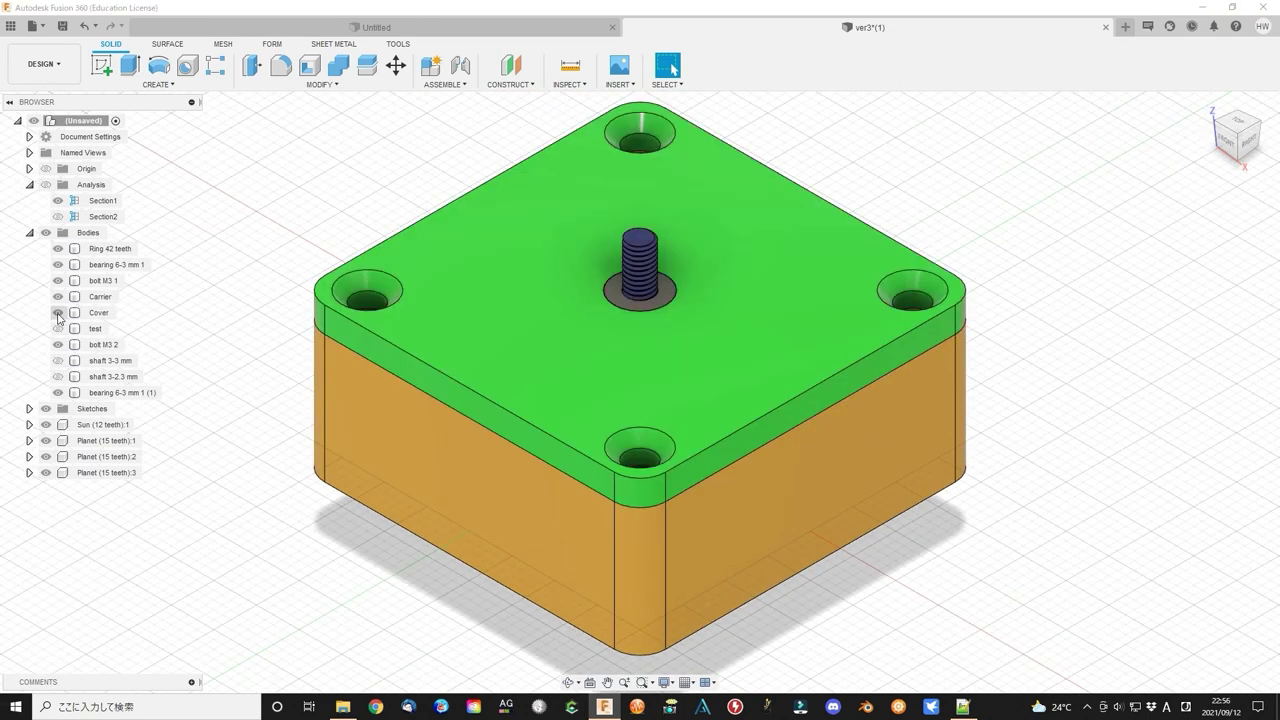
{"action": "left_click", "coordinate": [46, 186]}
{"action": "left_click", "coordinate": [1230, 143]}
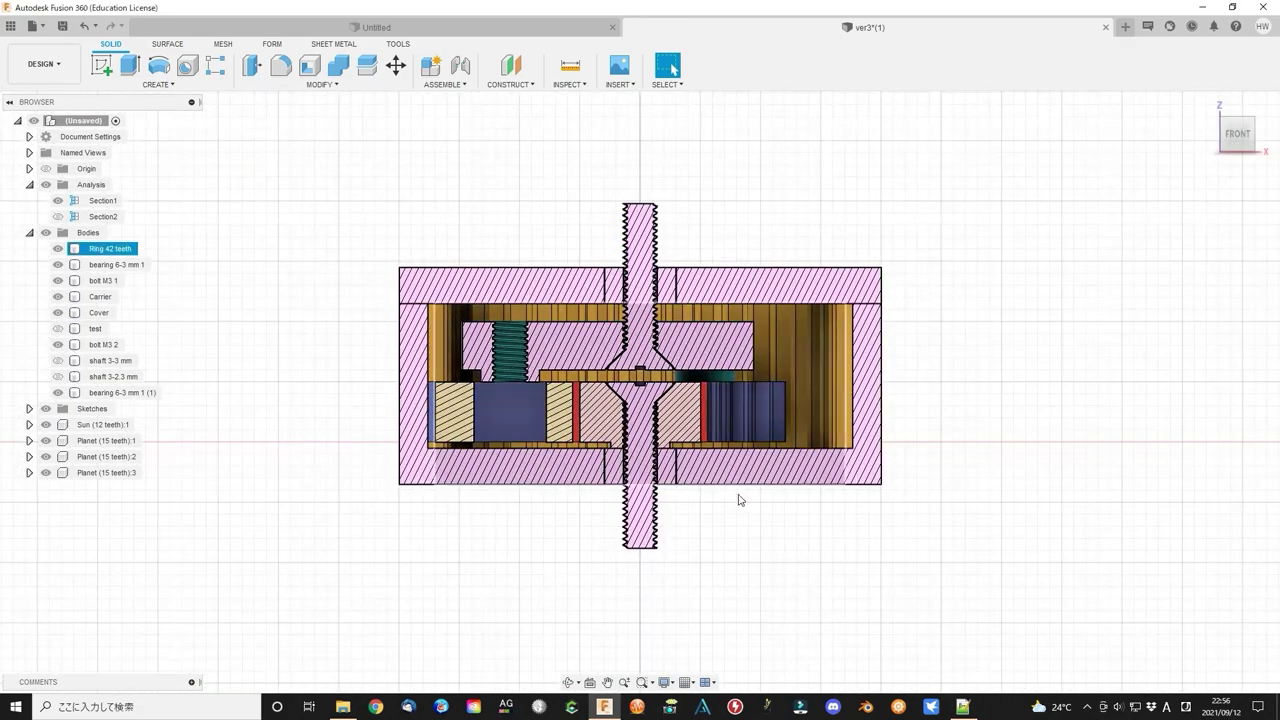